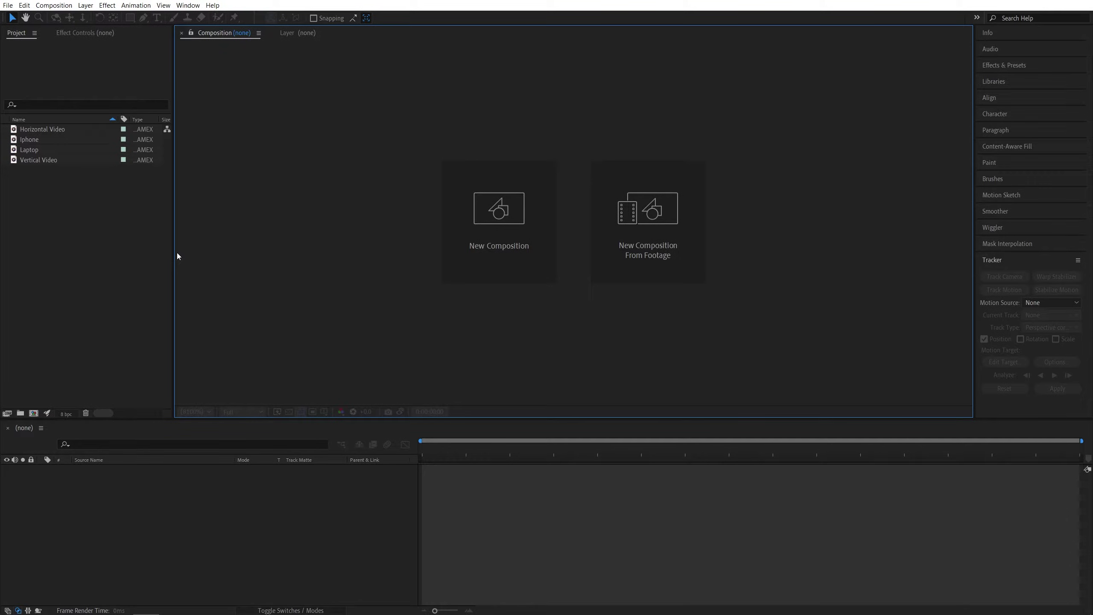
- Review the Laptop and Iphone footage items in the Project panel
click(104, 222)
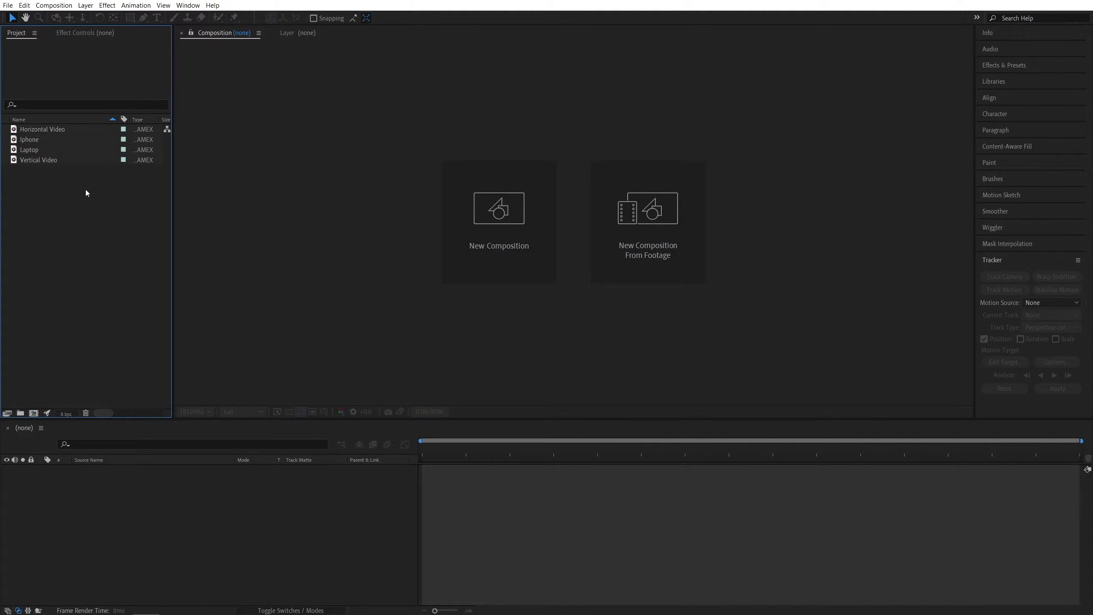
click(34, 148)
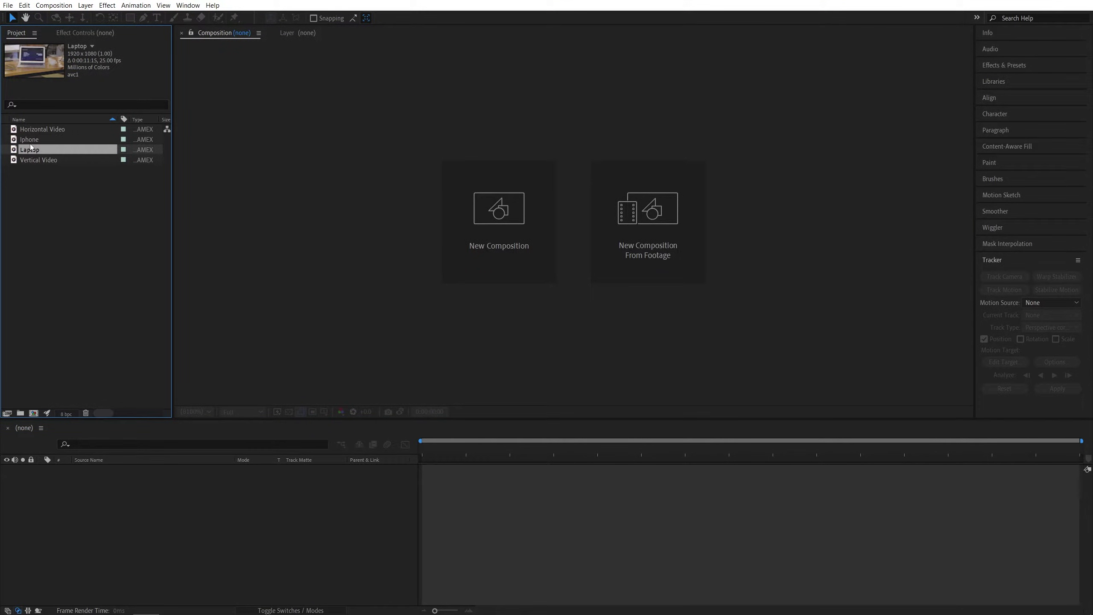
click(33, 139)
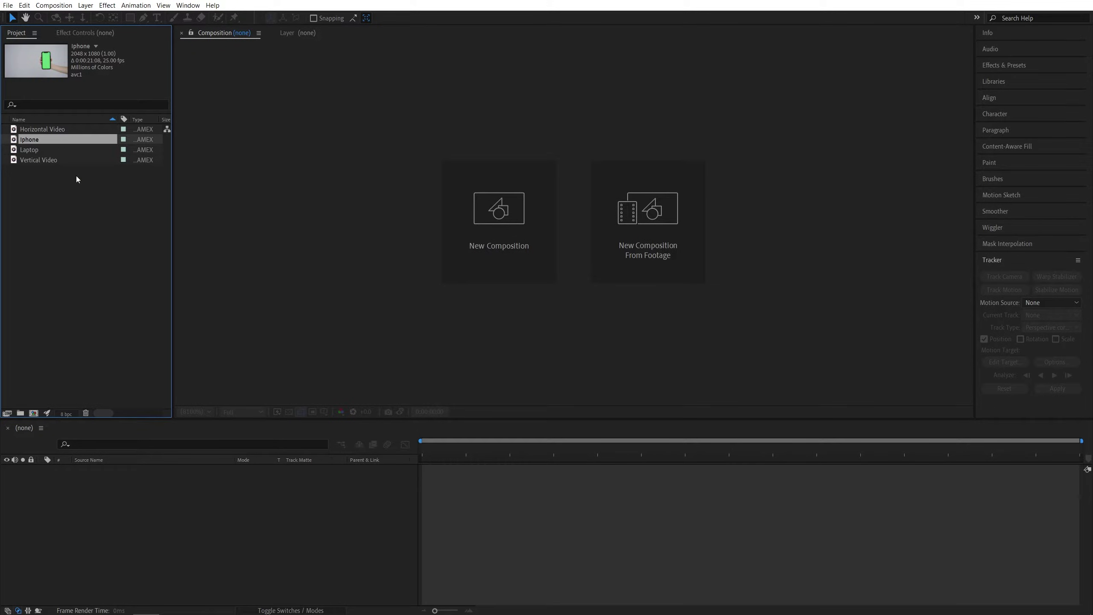
click(64, 231)
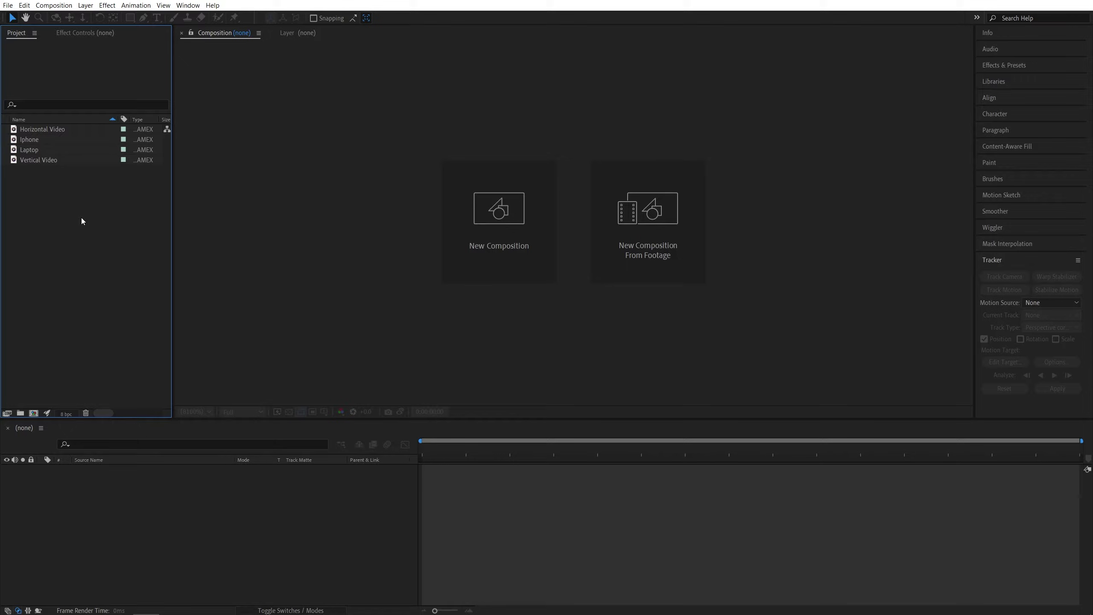
- Create the Laptop 2 composition from the Laptop footage and add Horizontal Video as a second layer
click(30, 149)
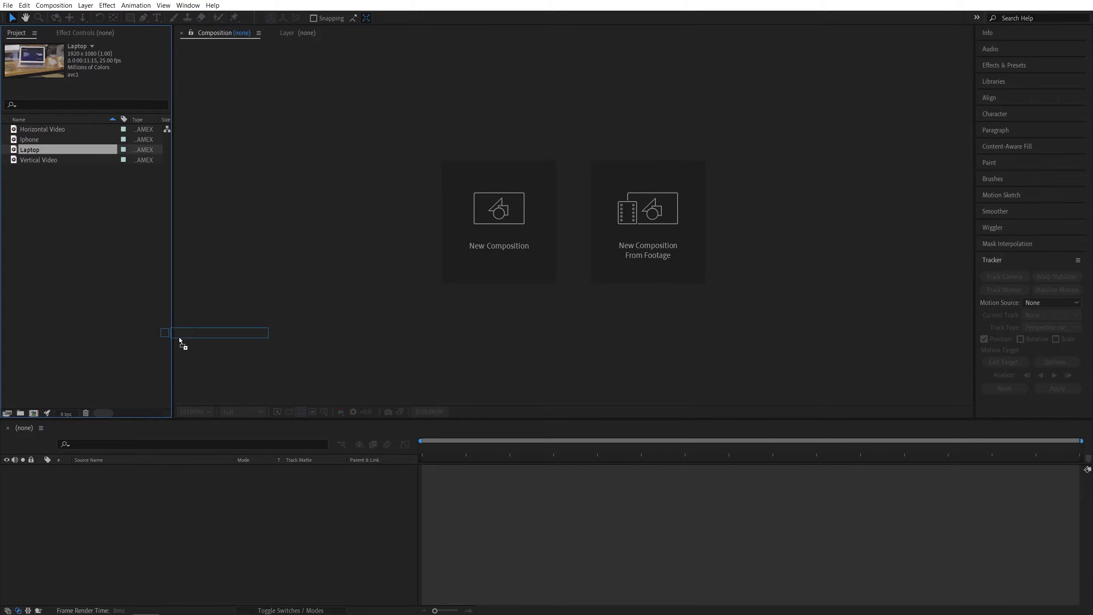
drag(34, 411, 35, 414)
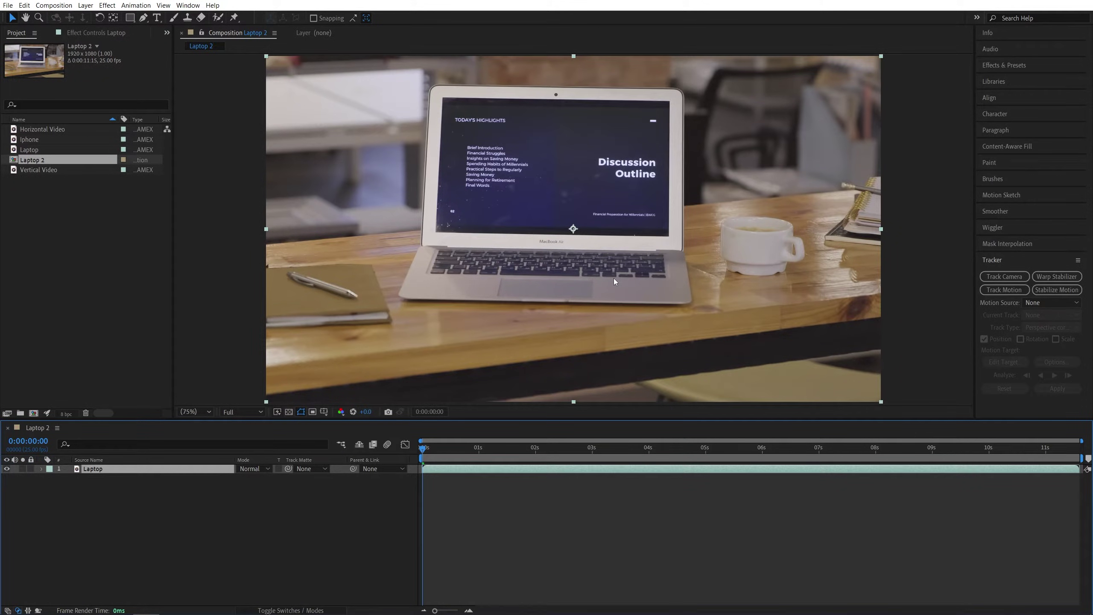
click(110, 202)
drag(42, 129, 100, 517)
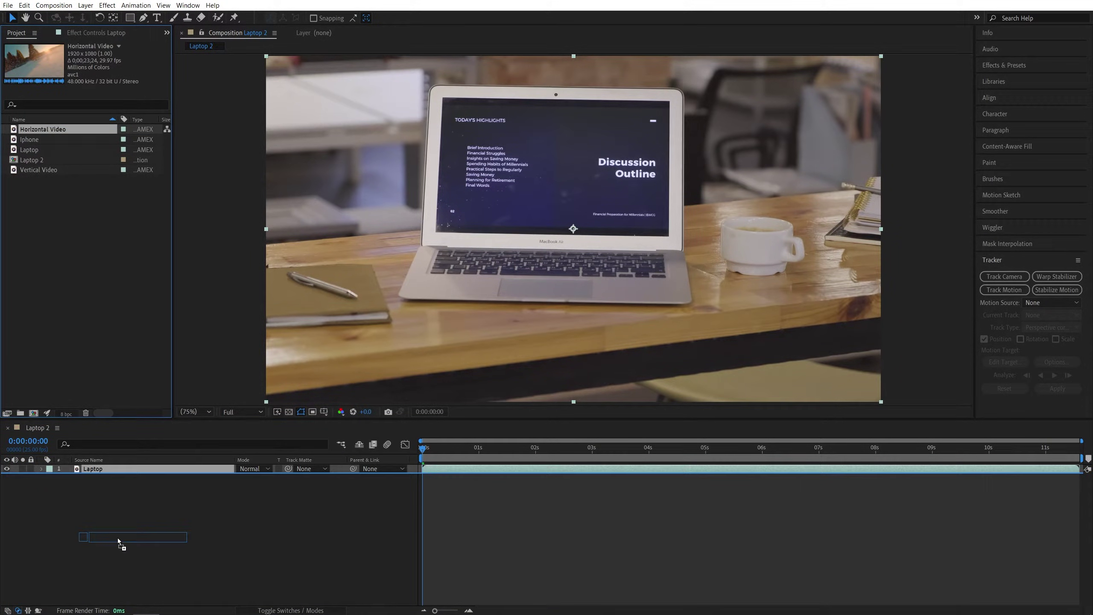
- In the Laptop layer view, start Track Motion with Track Type set to Perspective corner pin
double_click(101, 469)
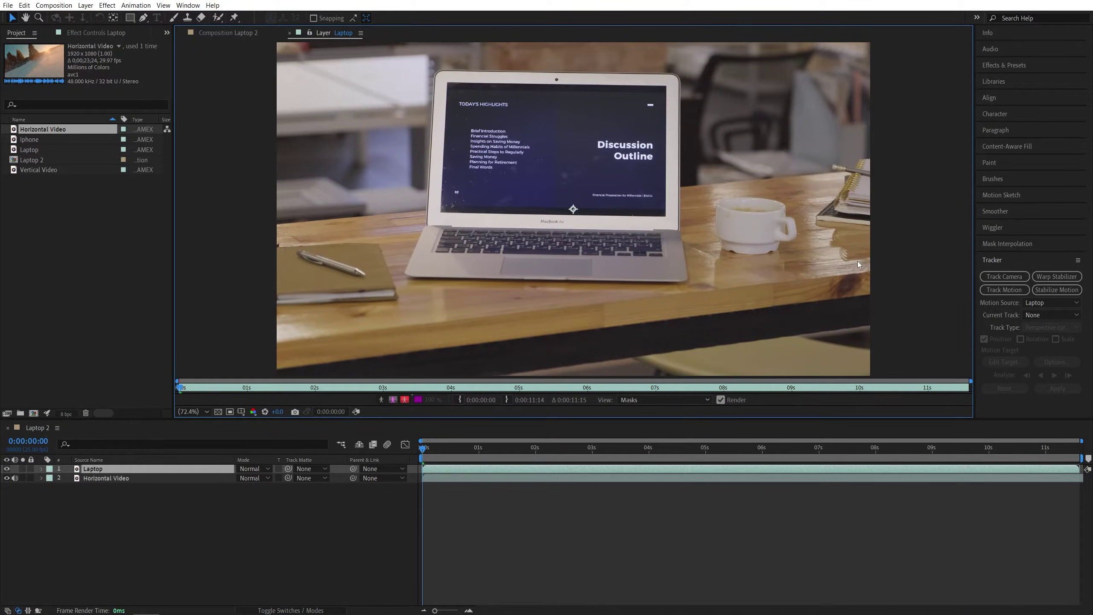
click(190, 5)
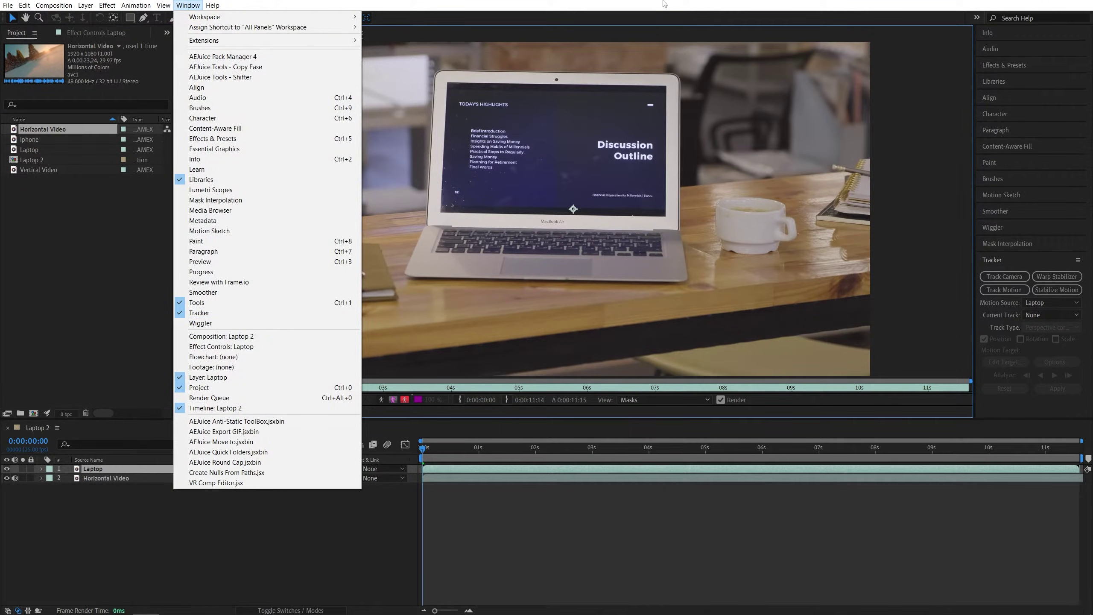
click(715, 43)
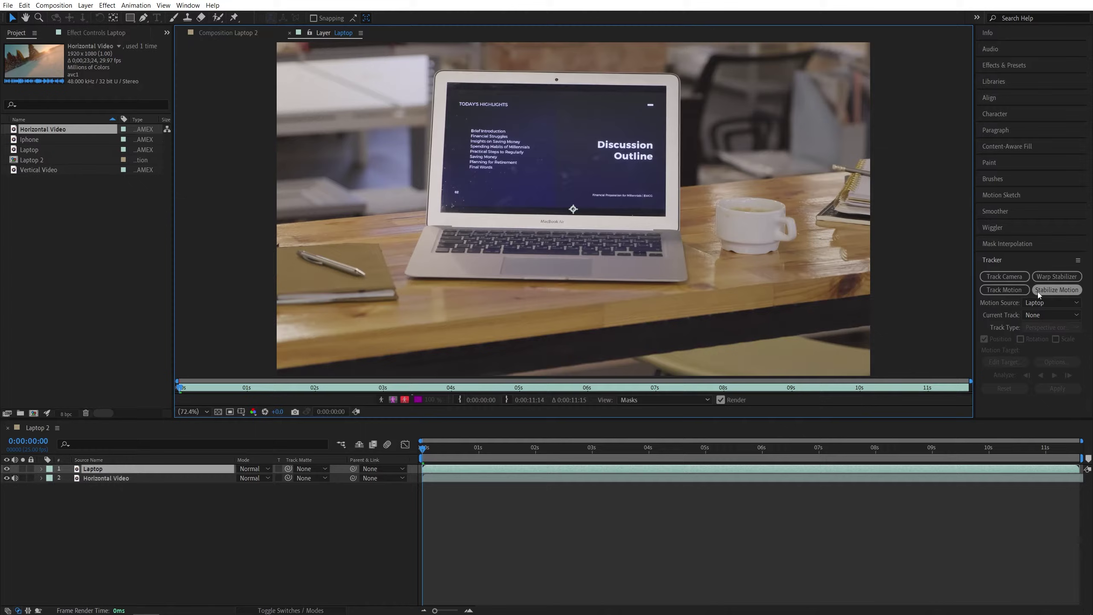
click(1003, 289)
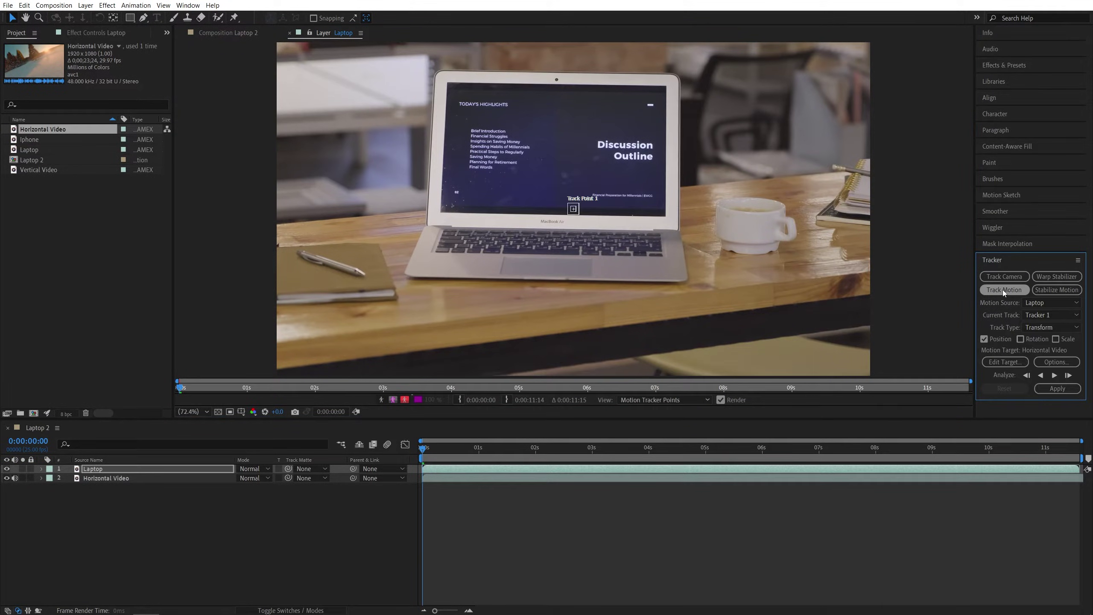
click(1039, 327)
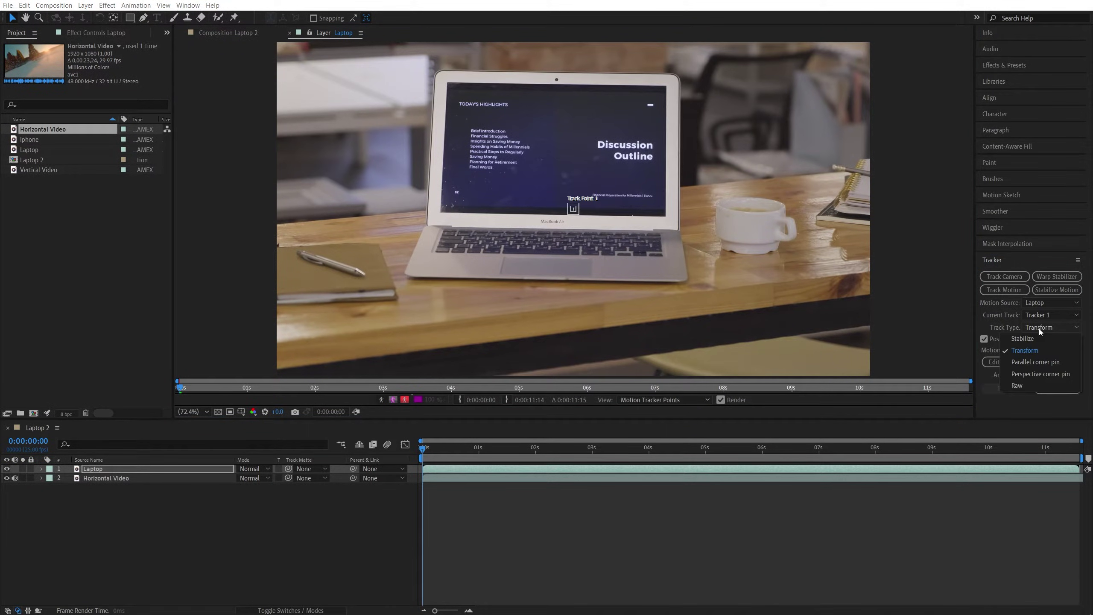
click(1037, 375)
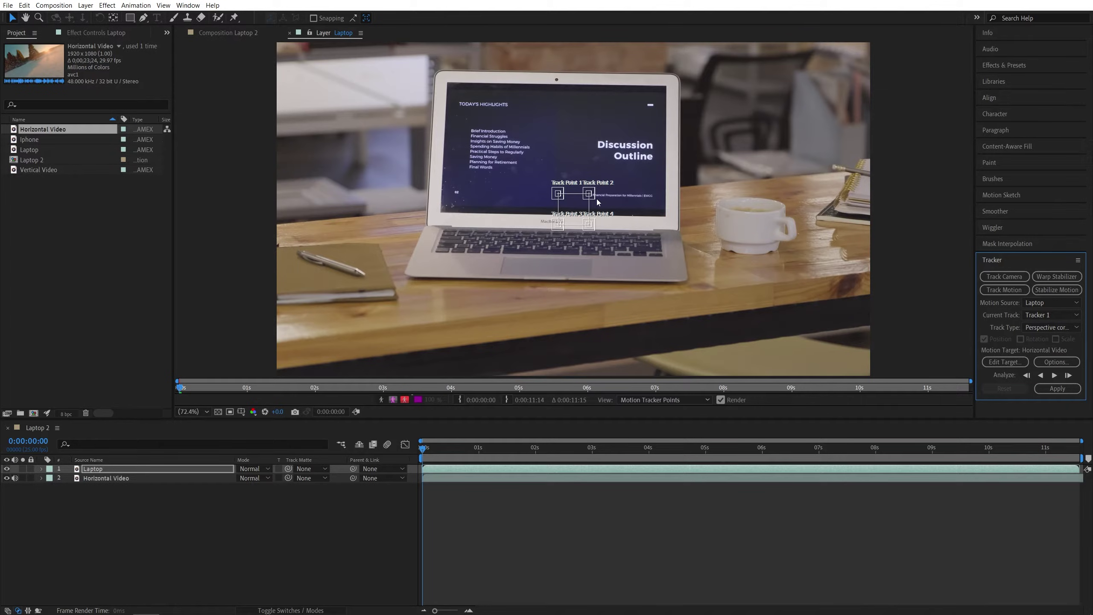
scroll(512, 163, up, 2)
scroll(415, 119, down, 1)
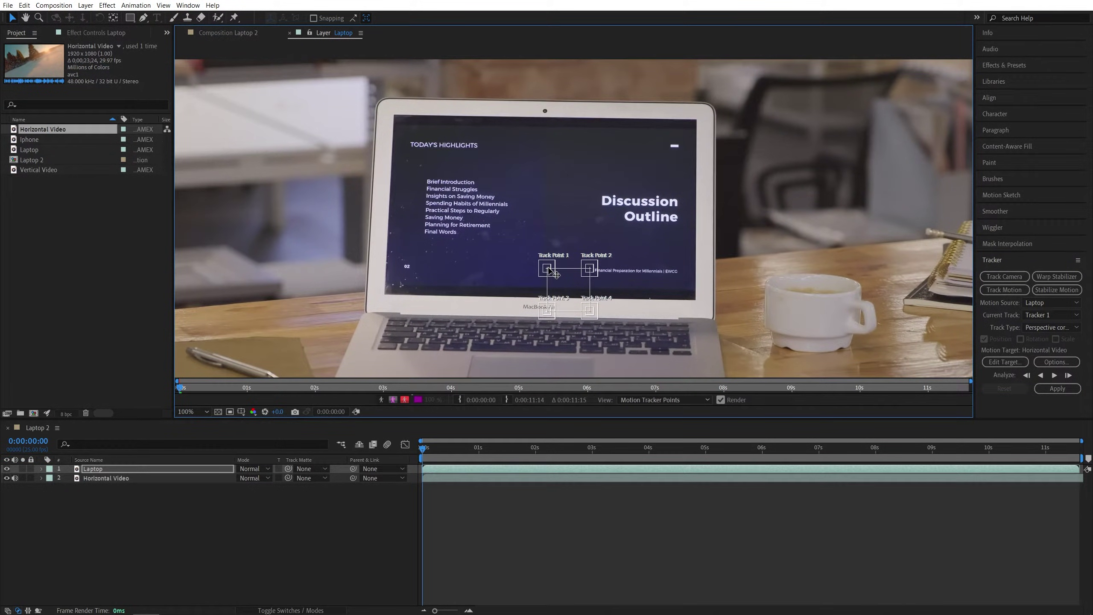
- Place the four track points on the laptop screen corners and analyze forward through the clip
drag(546, 269, 395, 116)
mouse_move(590, 269)
mouse_down()
mouse_move(647, 224)
mouse_move(696, 118)
mouse_up()
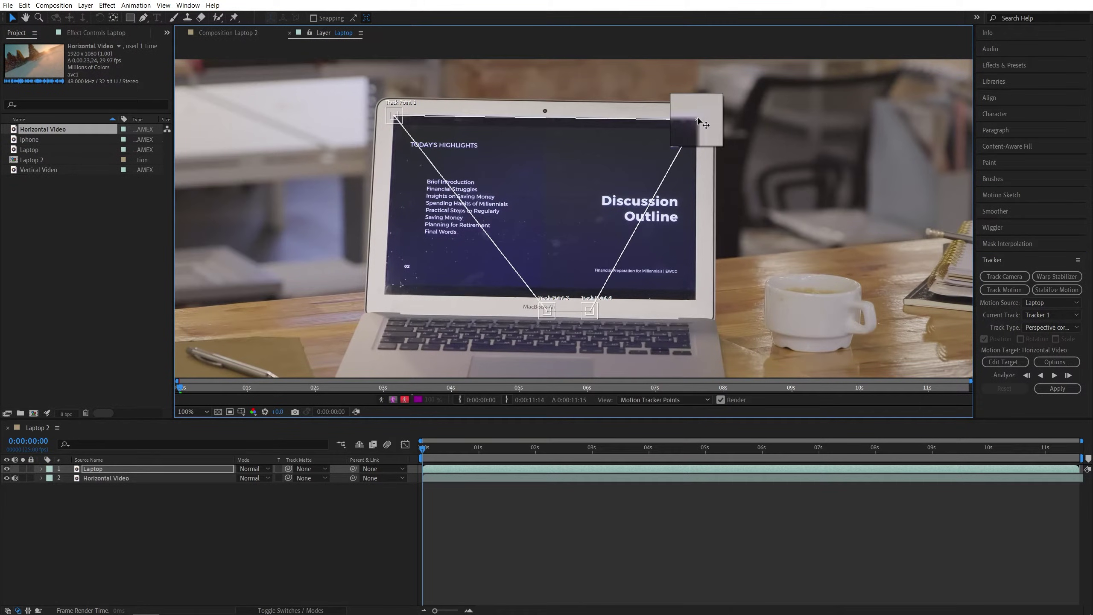
drag(547, 307, 389, 289)
mouse_move(590, 308)
mouse_down()
mouse_move(701, 305)
mouse_move(692, 294)
mouse_up()
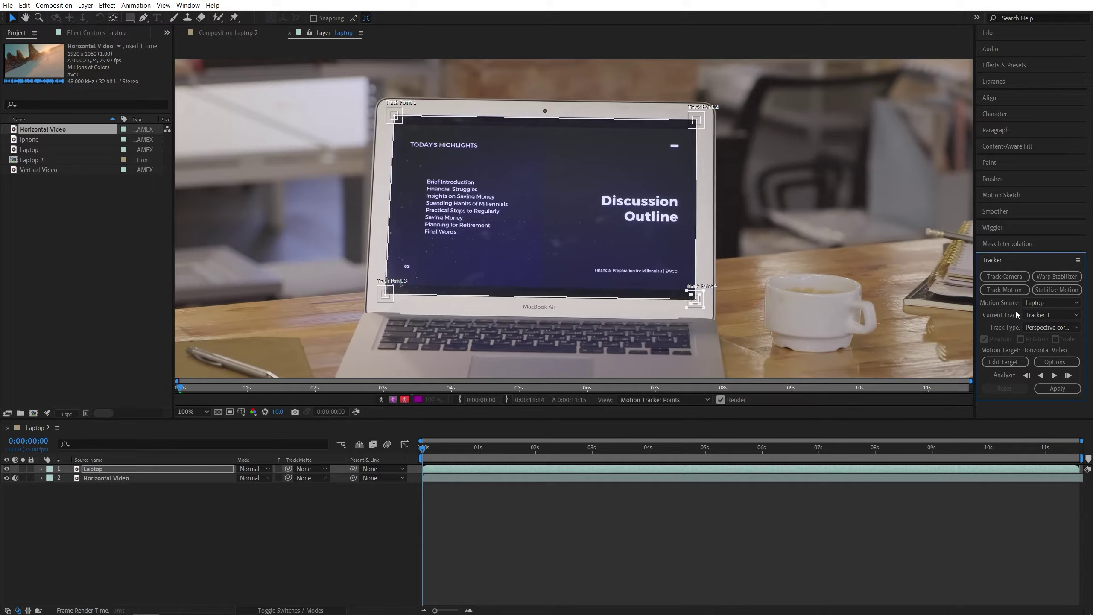
click(1055, 375)
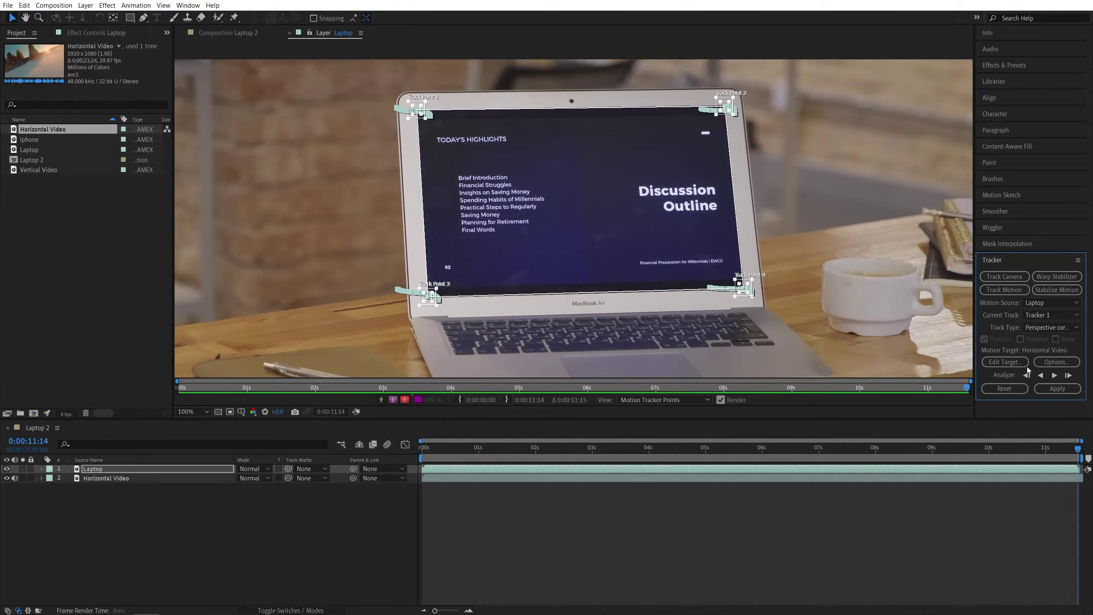
- Set the motion target to 2. Horizontal Video and apply the tracking data to it
click(1004, 362)
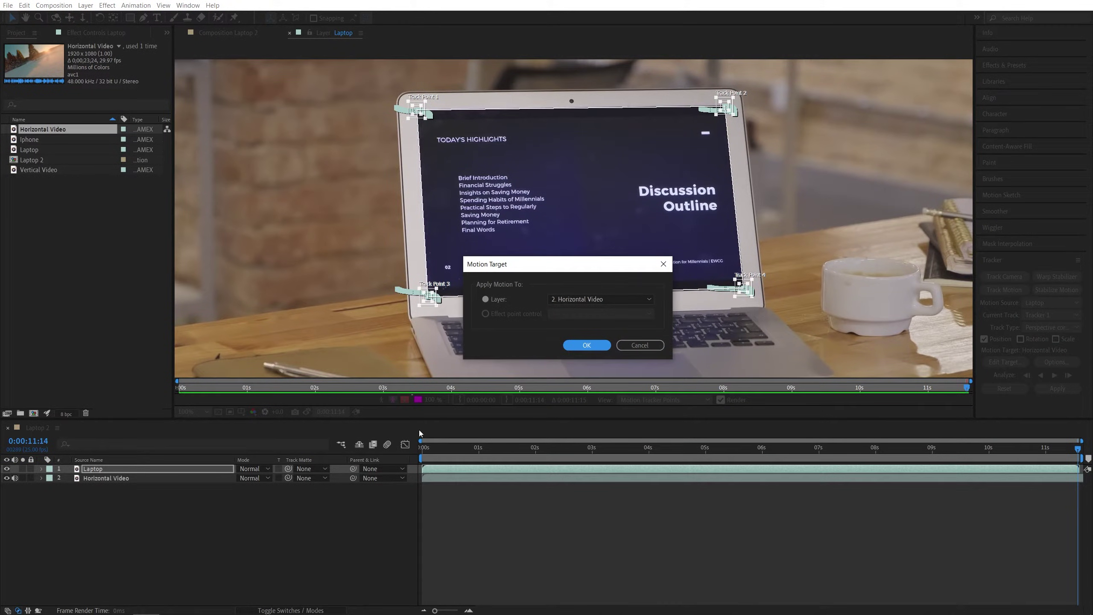
click(579, 300)
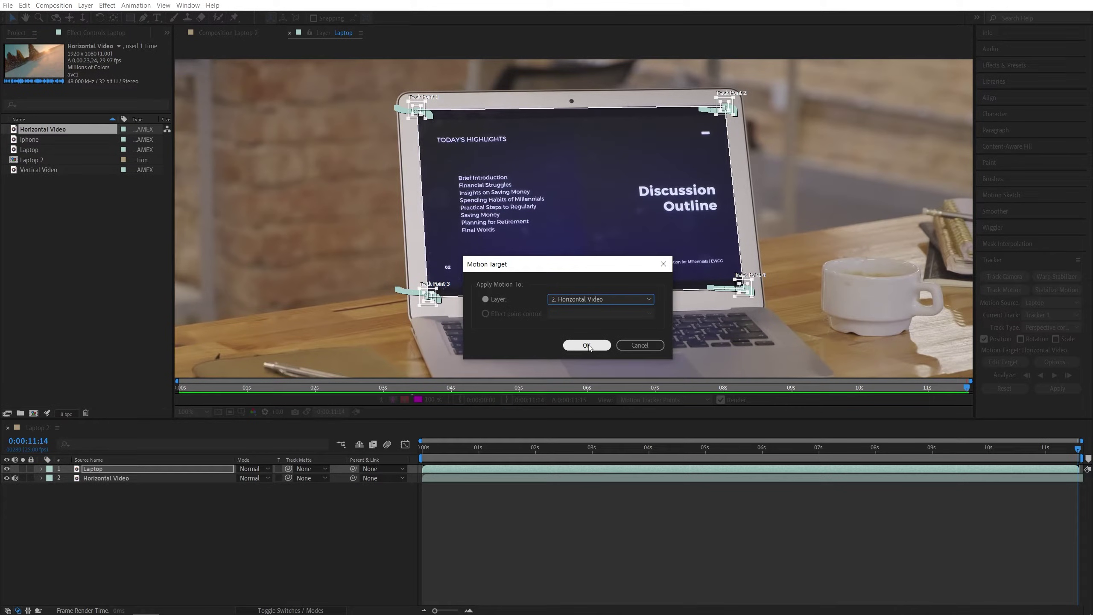
click(588, 346)
click(1057, 389)
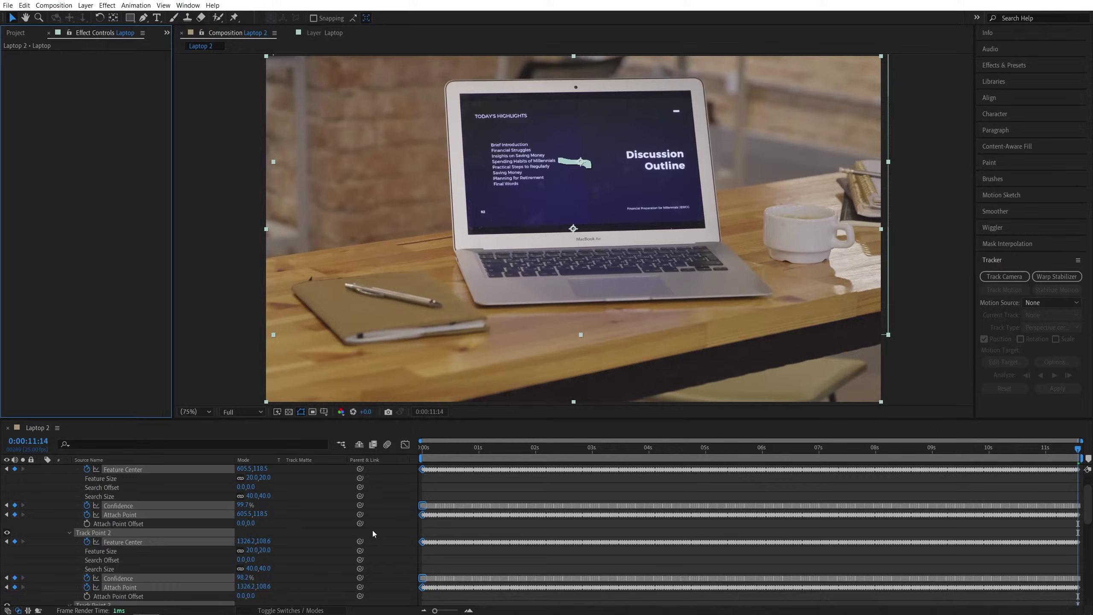
scroll(373, 534, up, 2)
- Move Horizontal Video above the Laptop layer and return to the first frame for preview
click(58, 469)
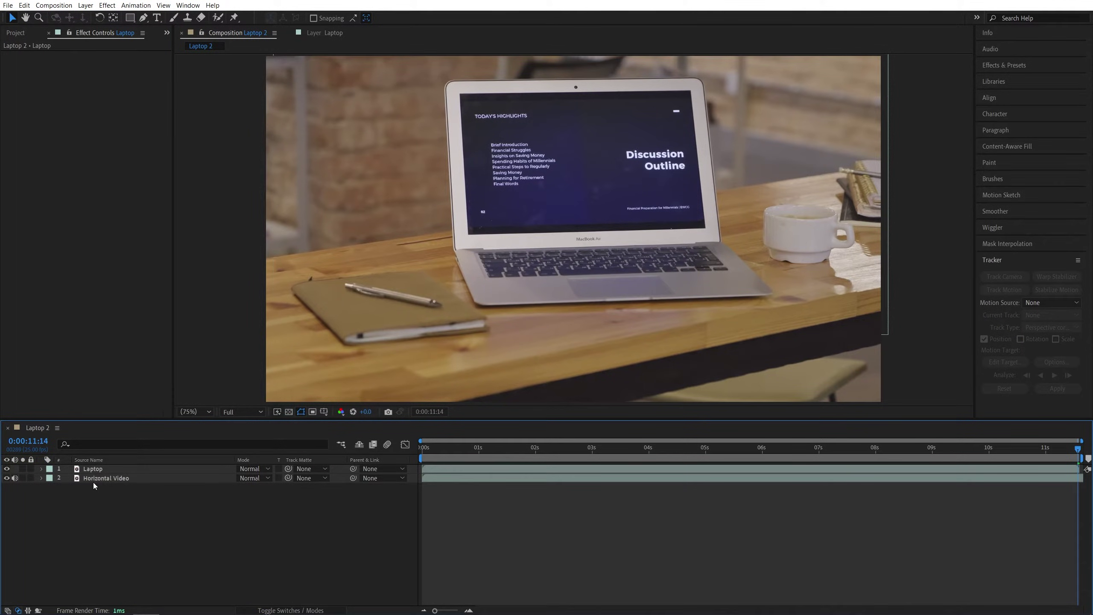
click(100, 479)
drag(100, 479, 101, 465)
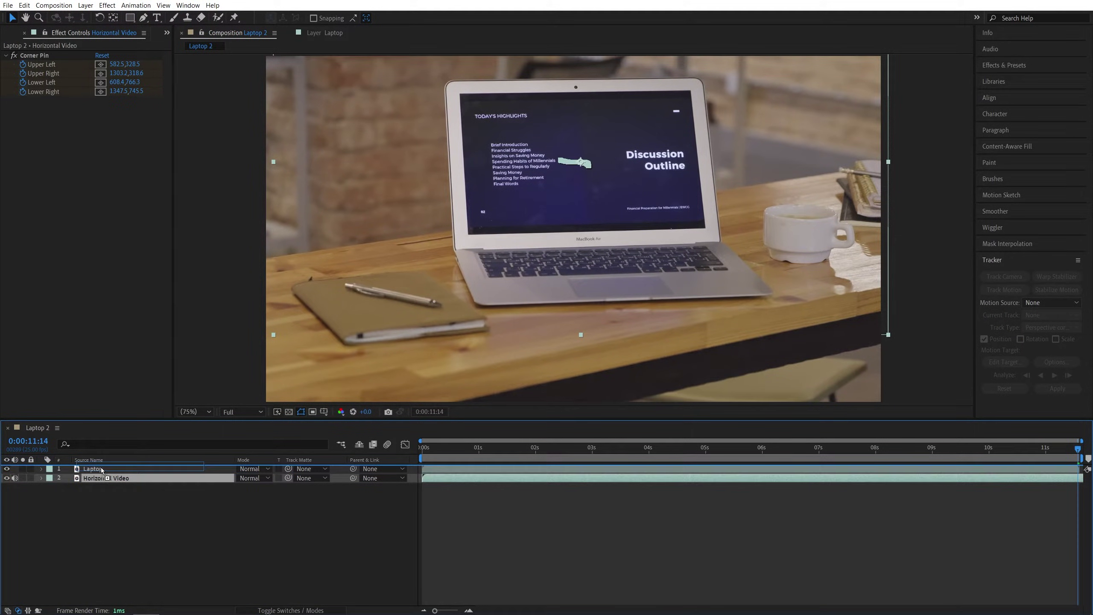
click(105, 497)
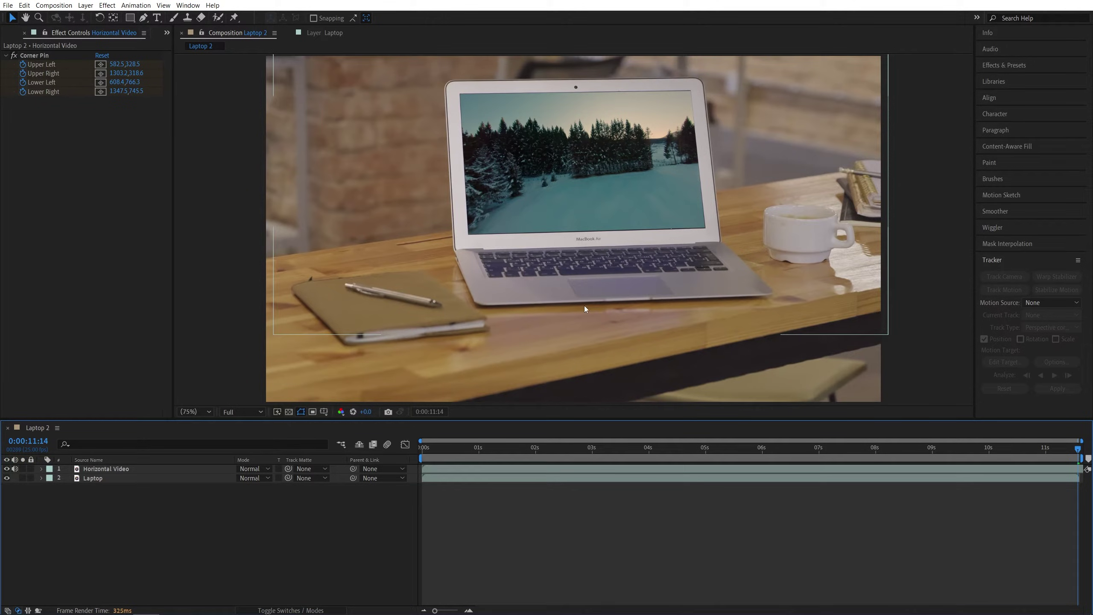
click(432, 450)
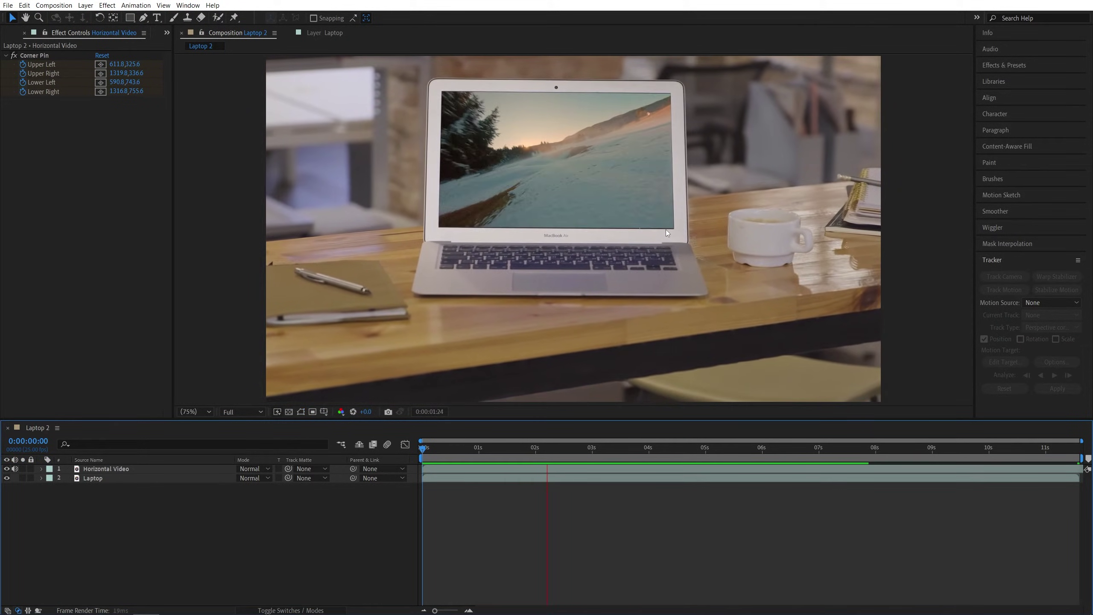
- Stop playback and set Horizontal Video's Scale to 101% to cover the screen edges
key(space)
scroll(614, 236, up, 2)
scroll(615, 236, up, 3)
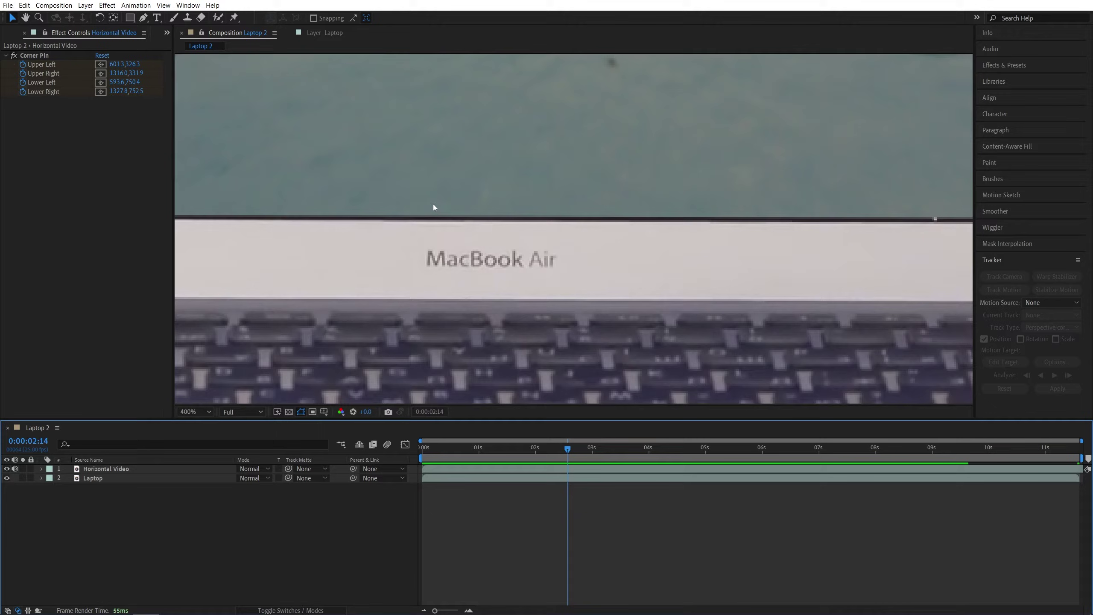
click(121, 468)
key(s)
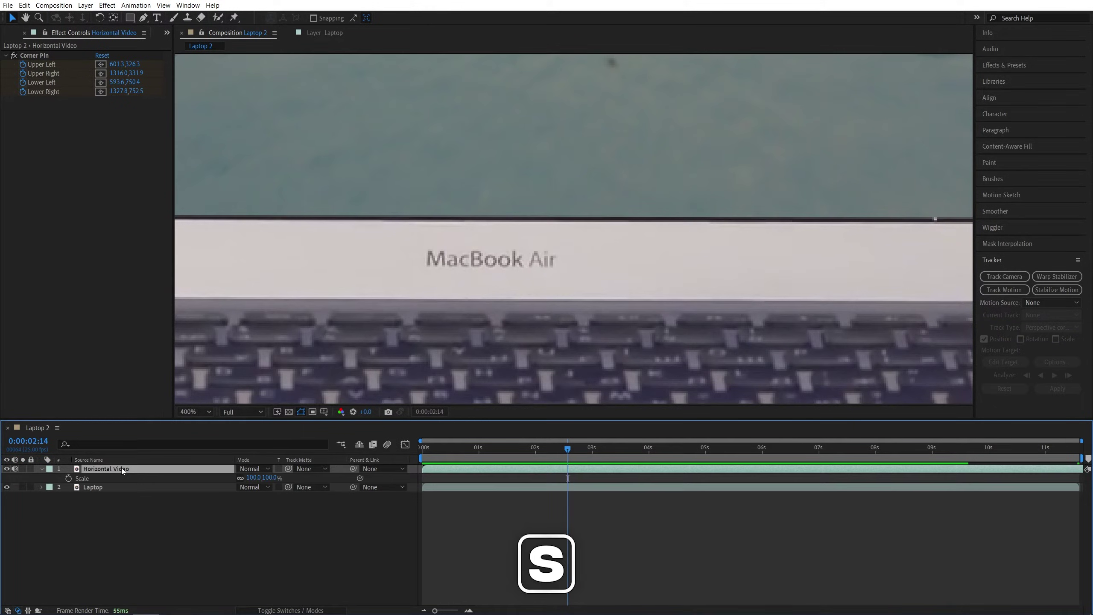
click(253, 478)
text(101)
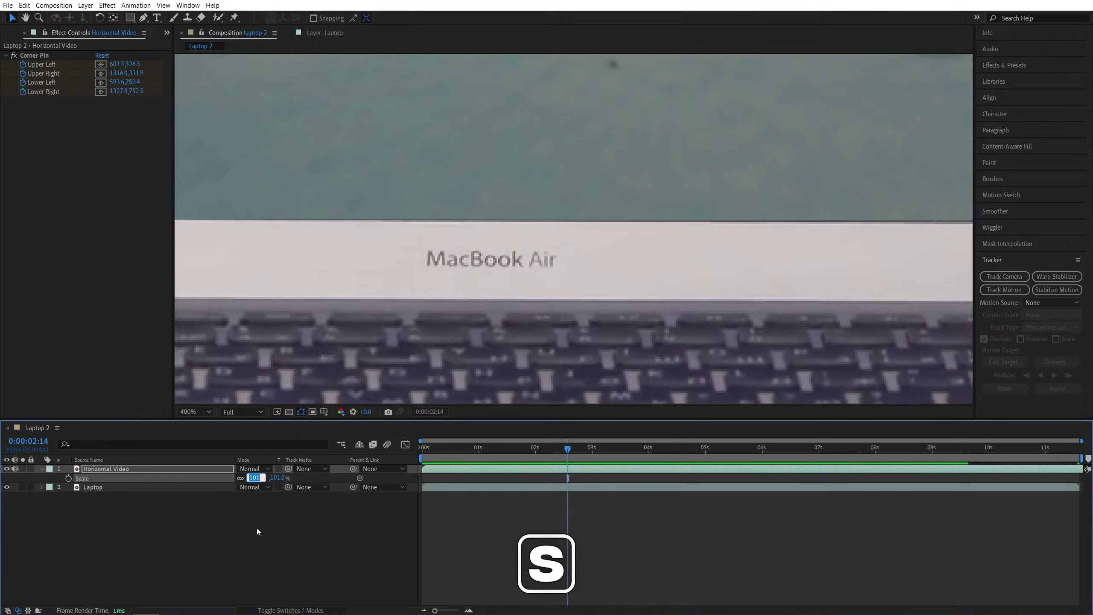
key(Return)
- Fit the frame in view and play a preview from the start of the composition
key(shift+slash)
click(301, 566)
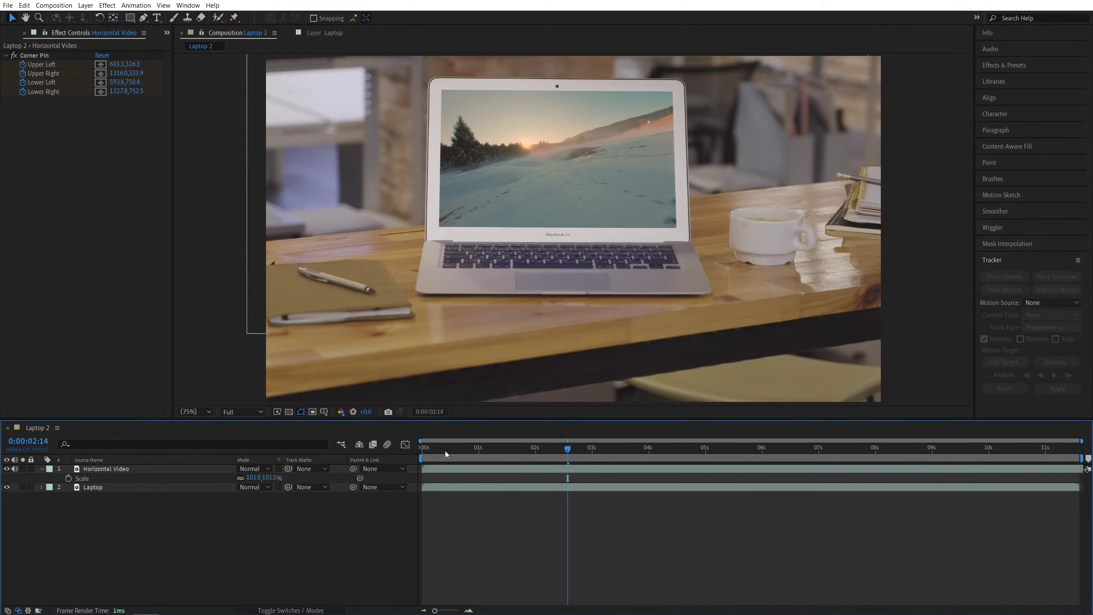
key(Home)
key(space)
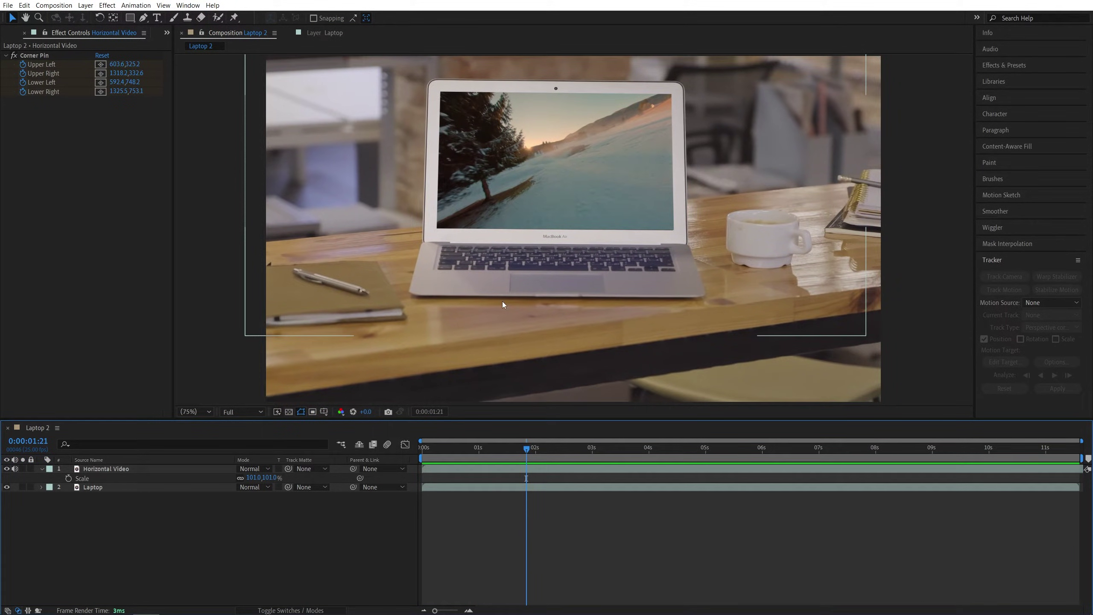
- Create the Iphone 2 composition from the Iphone footage and fit it in the viewer
click(11, 37)
click(76, 259)
mouse_move(33, 143)
mouse_down()
mouse_move(38, 126)
mouse_move(35, 414)
mouse_up()
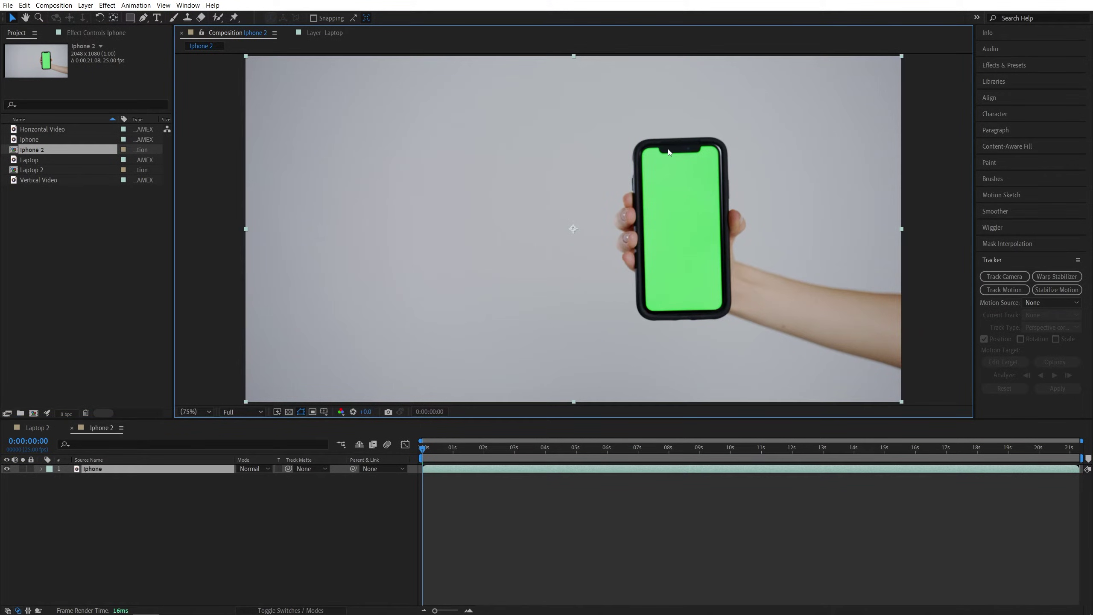
scroll(678, 145, up, 1)
drag(682, 138, 639, 166)
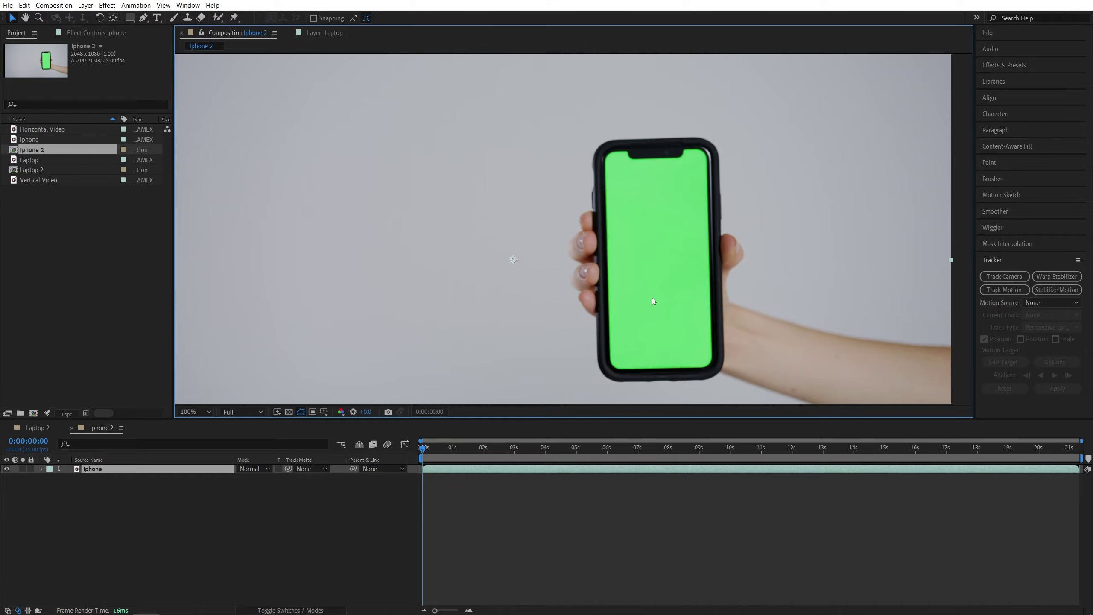
scroll(661, 205, up, 1)
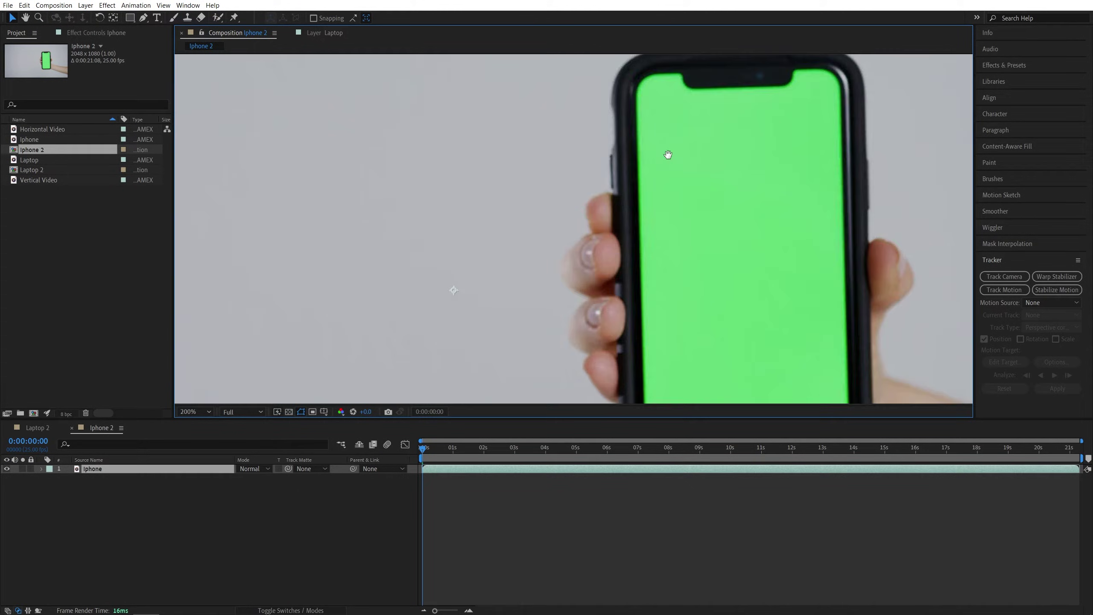
key(shift+slash)
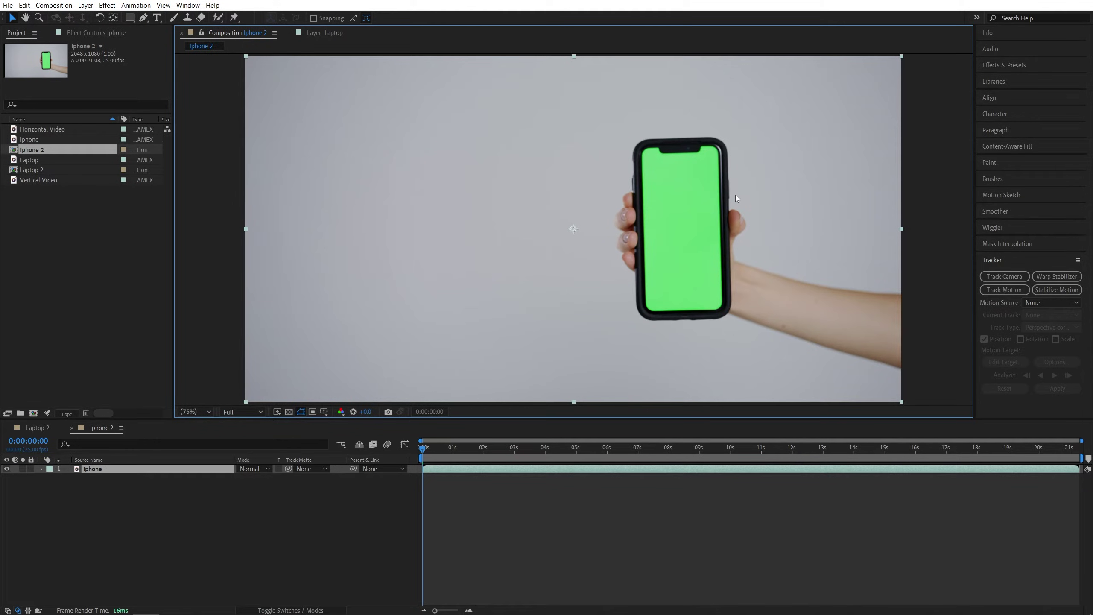
- In the Iphone layer view, start Track Motion with Track Type set to Perspective corner pin
double_click(89, 470)
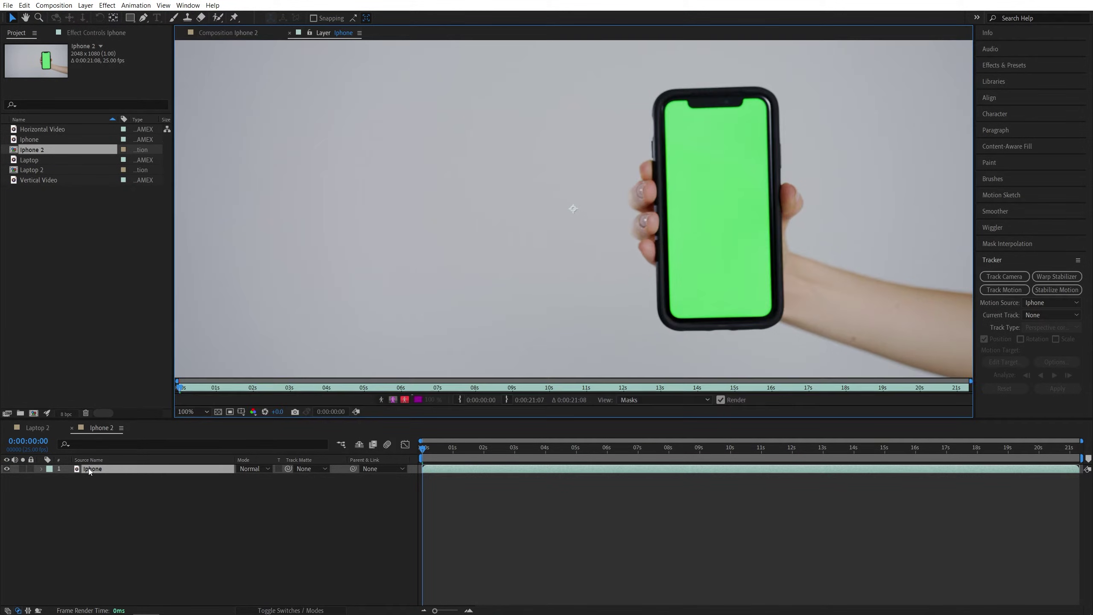
click(998, 289)
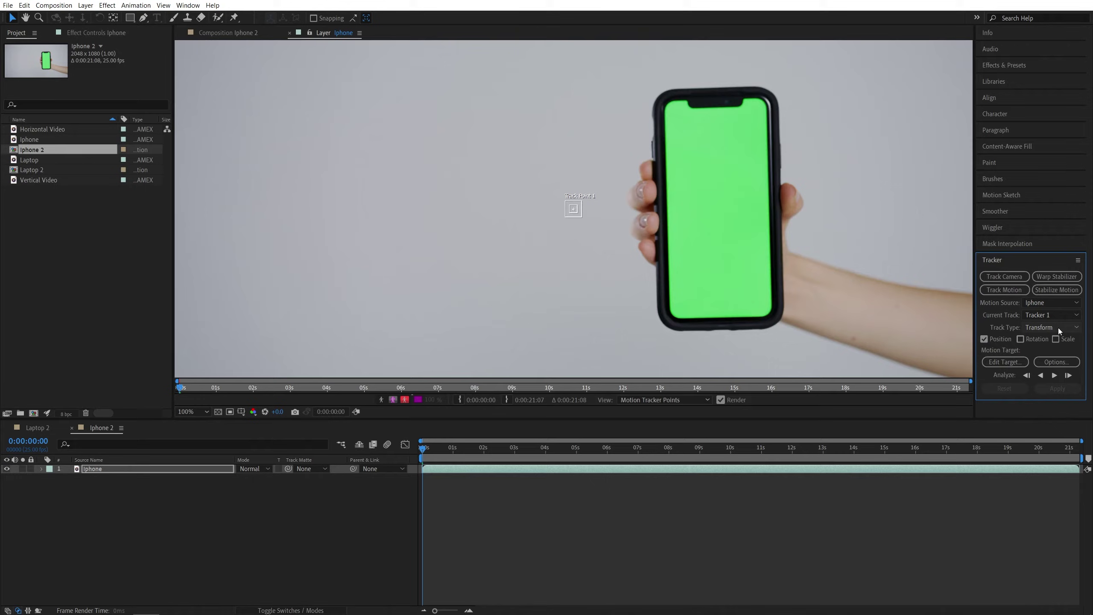
click(1055, 328)
click(1032, 375)
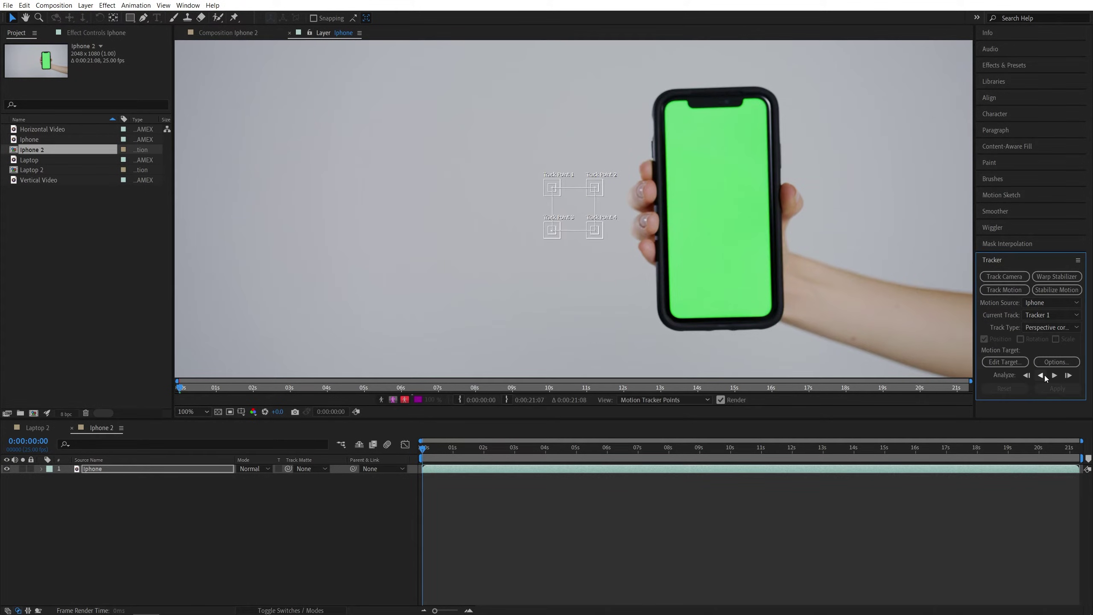
- Place the track points on the phone screen corners, analyze forward to about six seconds, and end the work area there
drag(504, 213, 620, 131)
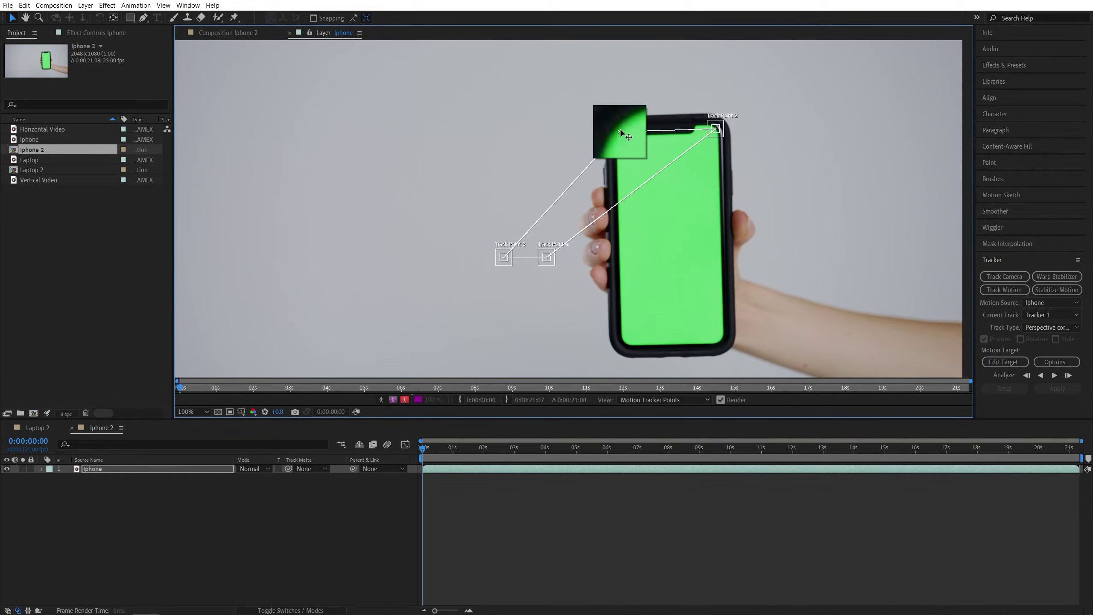
drag(547, 256, 720, 339)
drag(504, 256, 624, 341)
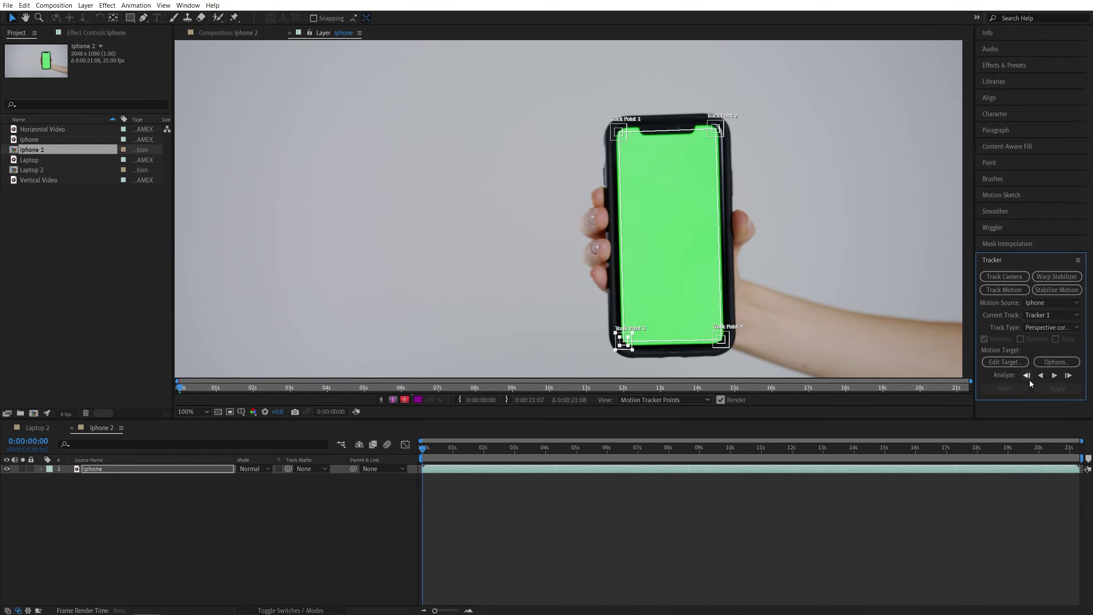
click(1055, 377)
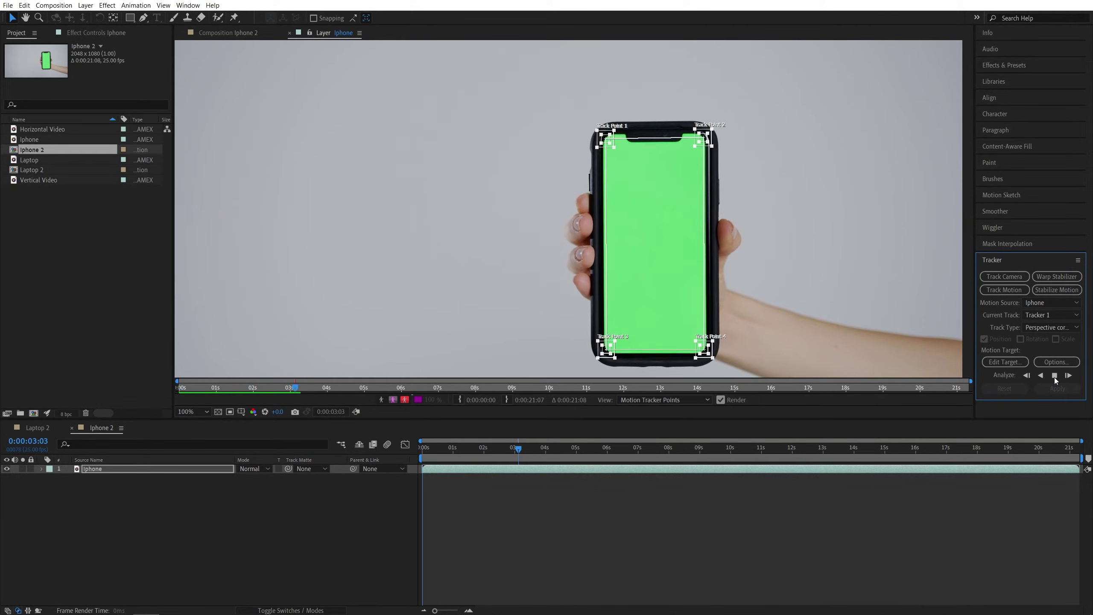
click(1055, 376)
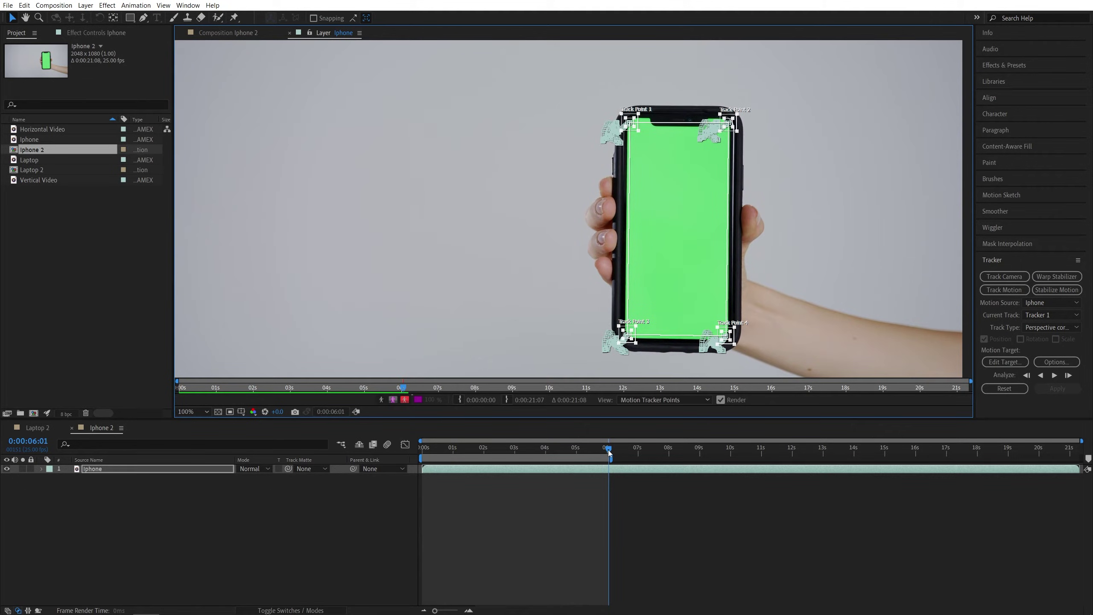
key(n)
- Add Vertical Video to the Iphone 2 composition and return to the Iphone layer's tracker
drag(48, 181, 81, 526)
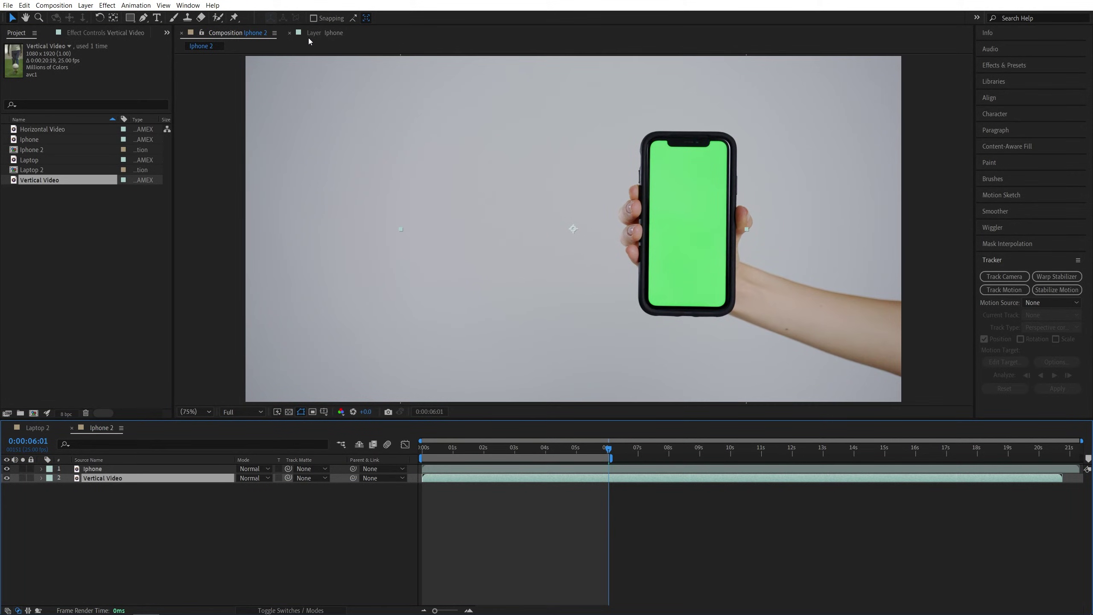
click(329, 33)
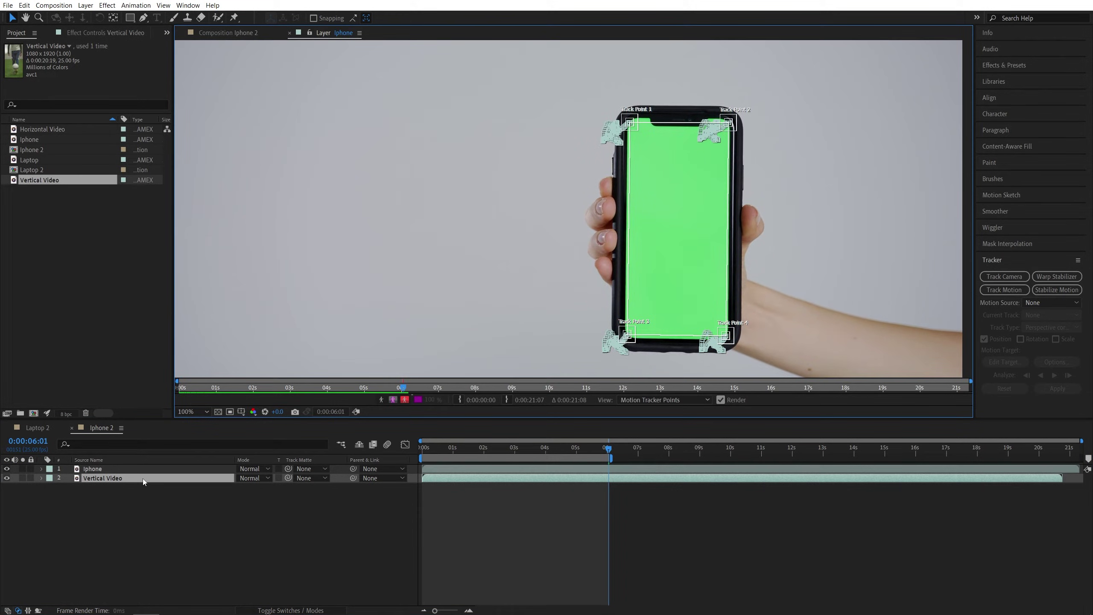
click(96, 471)
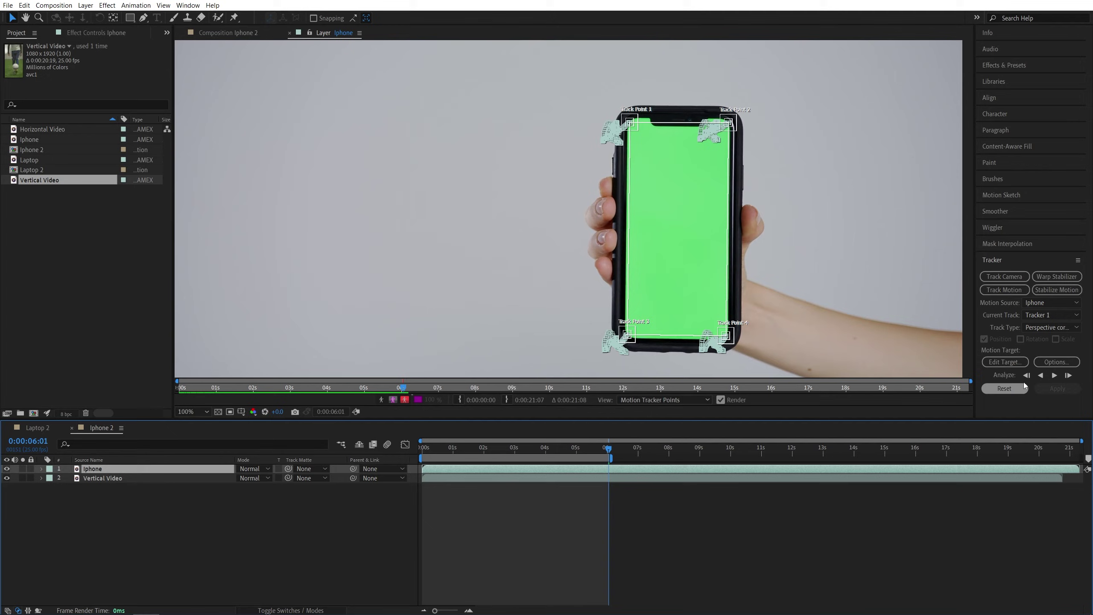
- Set the motion target to Vertical Video and apply the perspective track as corner-pin keyframes
click(1005, 364)
click(563, 301)
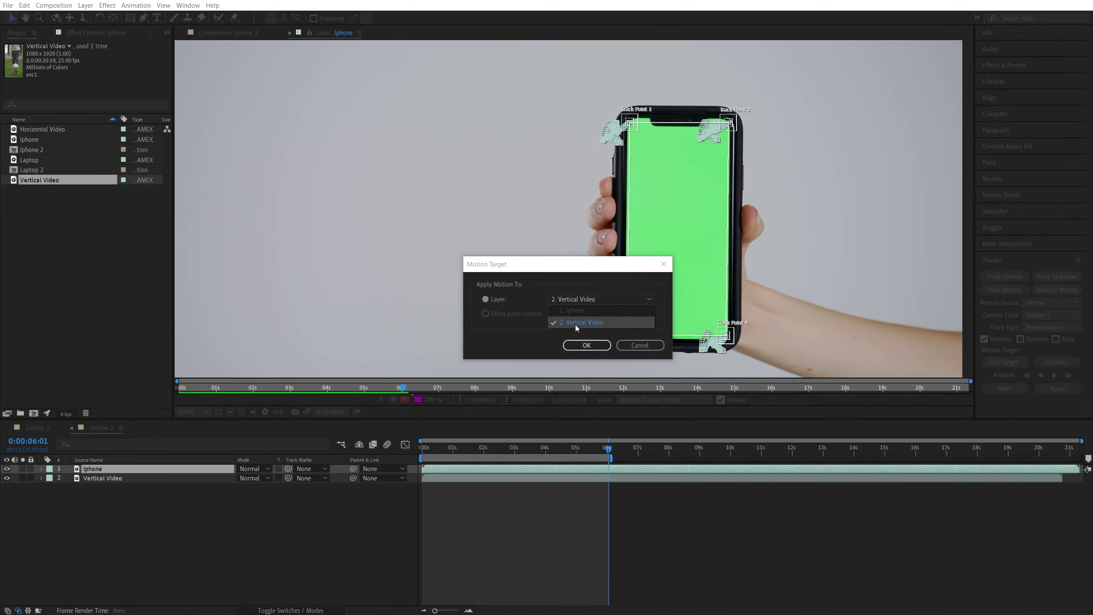
click(574, 323)
click(592, 346)
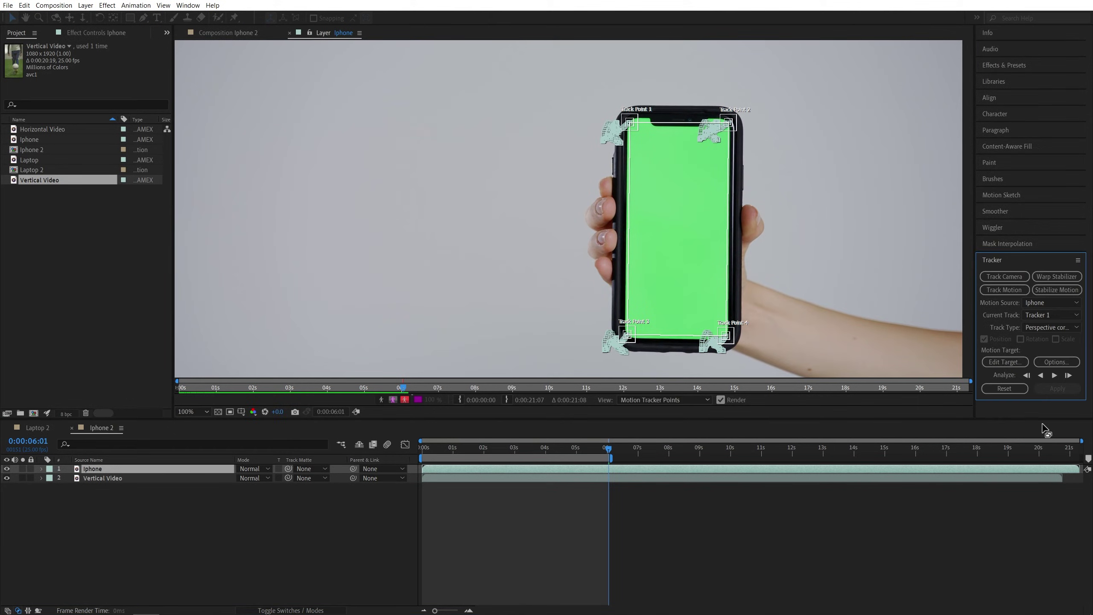
click(1062, 391)
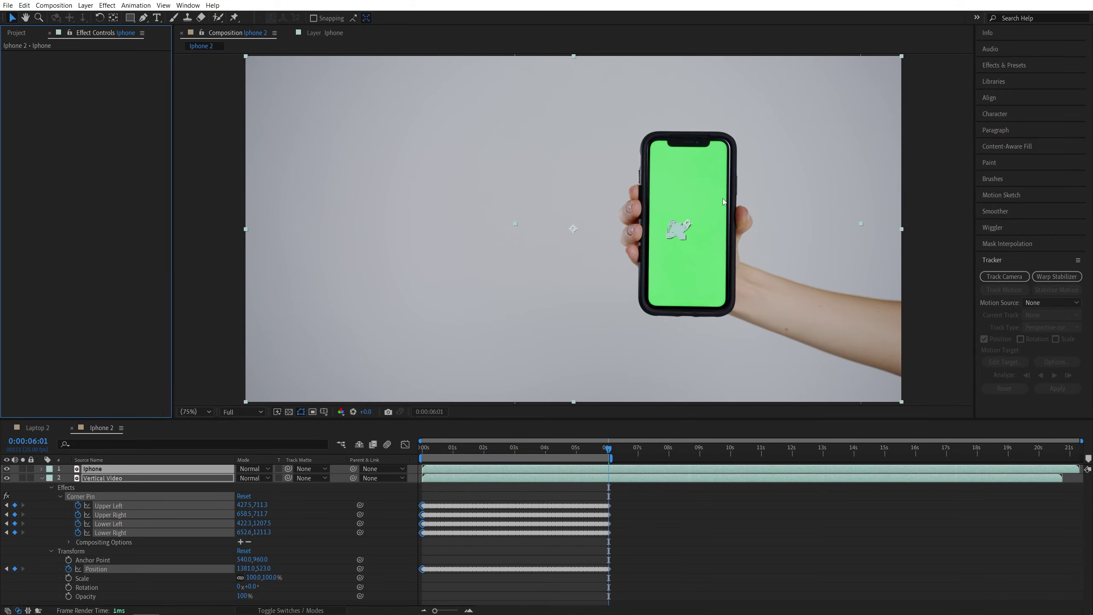
- Collapse Vertical Video's properties, move it above Iphone, then back beneath it
click(39, 479)
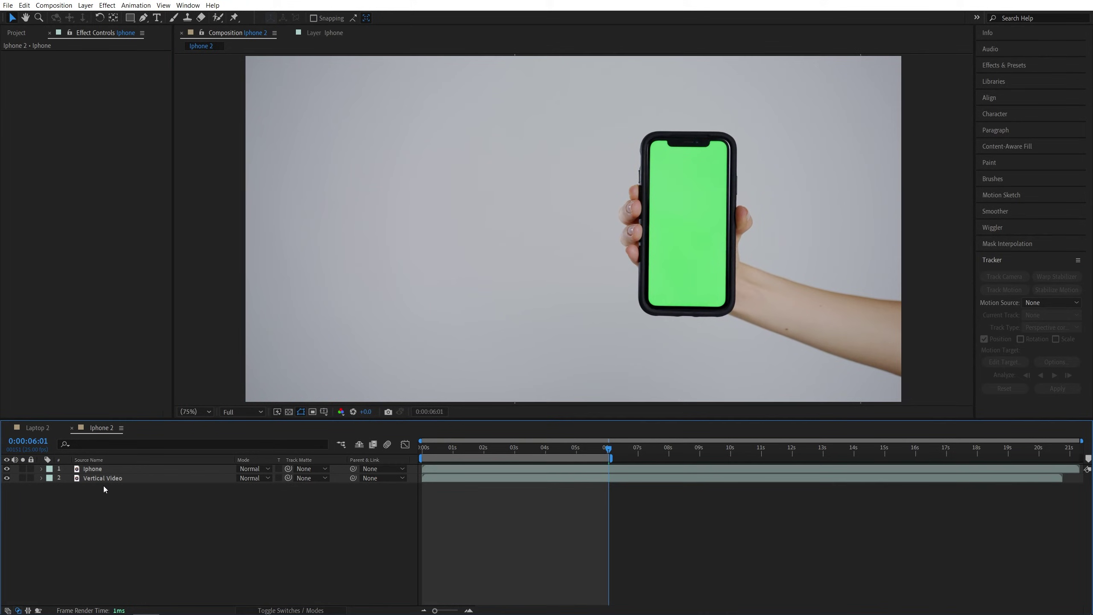
drag(111, 481, 95, 467)
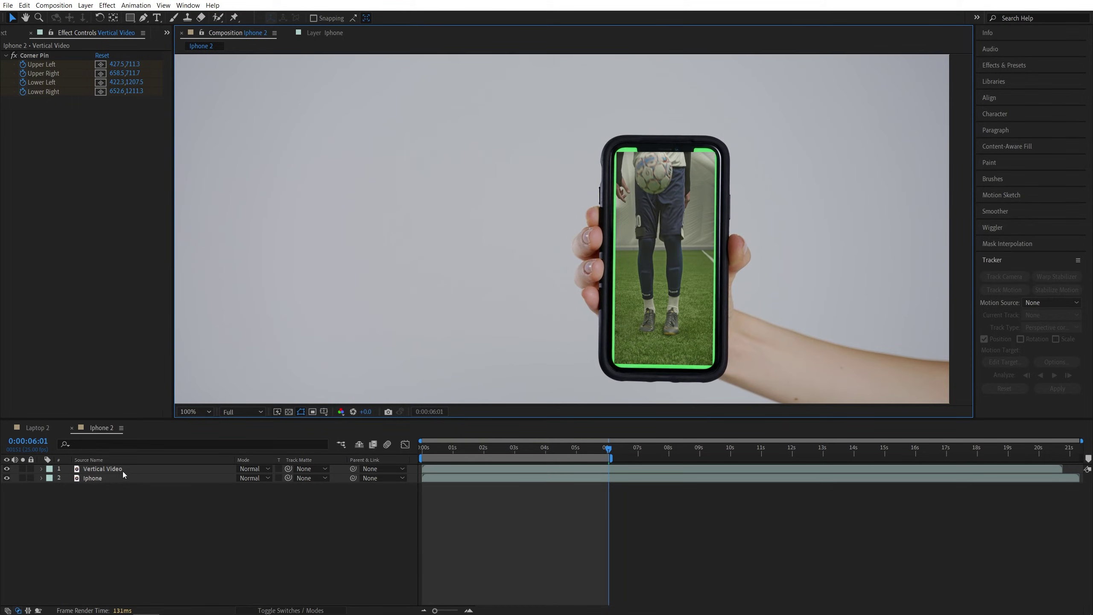
drag(123, 469, 106, 509)
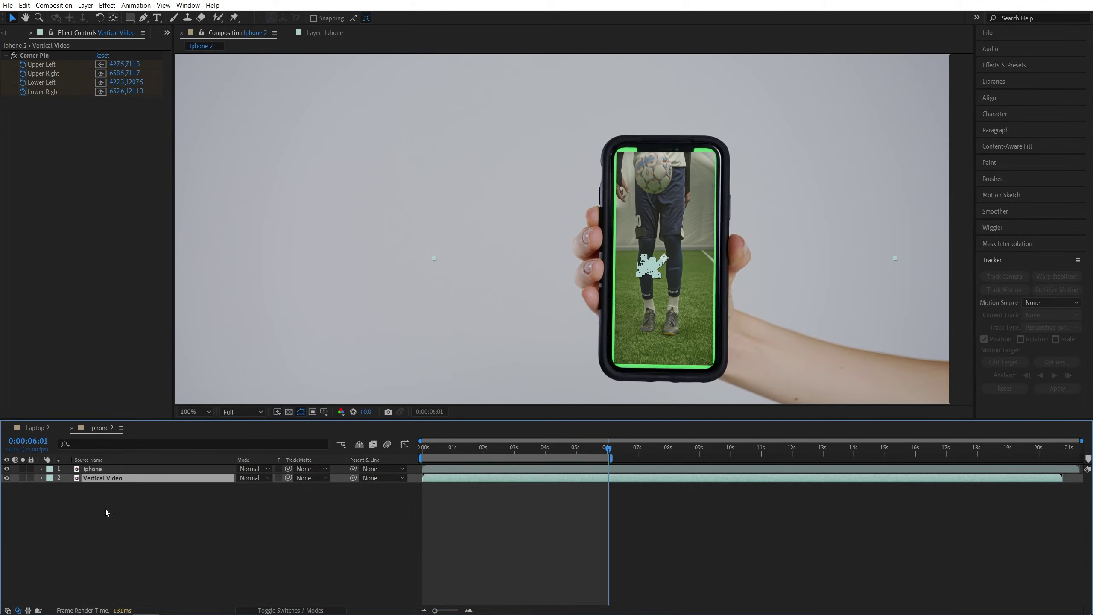
- Apply Keylight to the Iphone layer and sample the green screen as Screen Colour so Vertical Video shows through
click(1002, 66)
text(keyli)
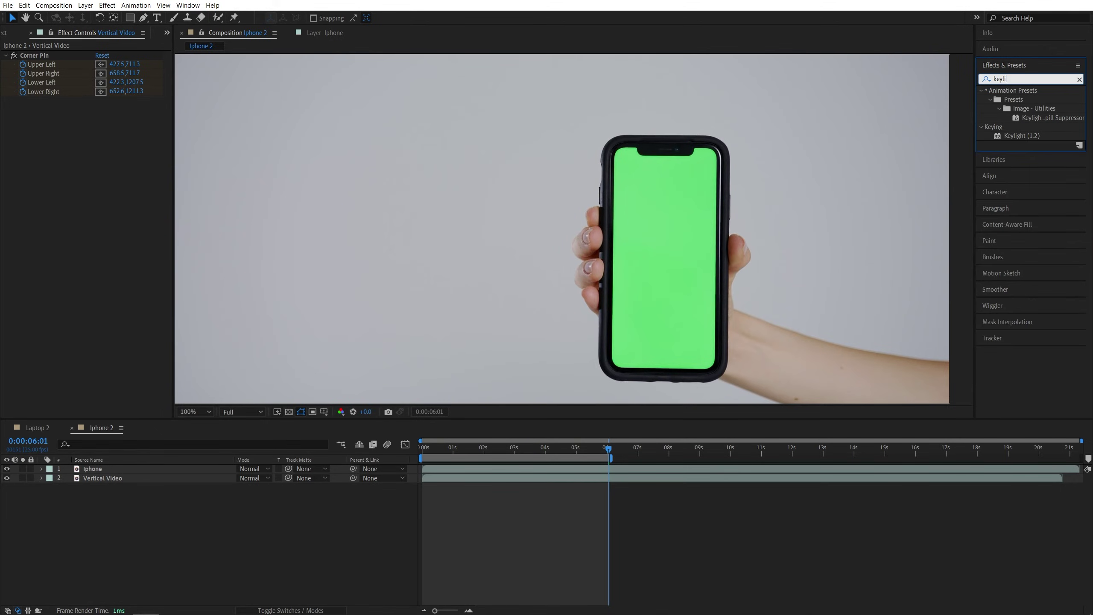
text(ght)
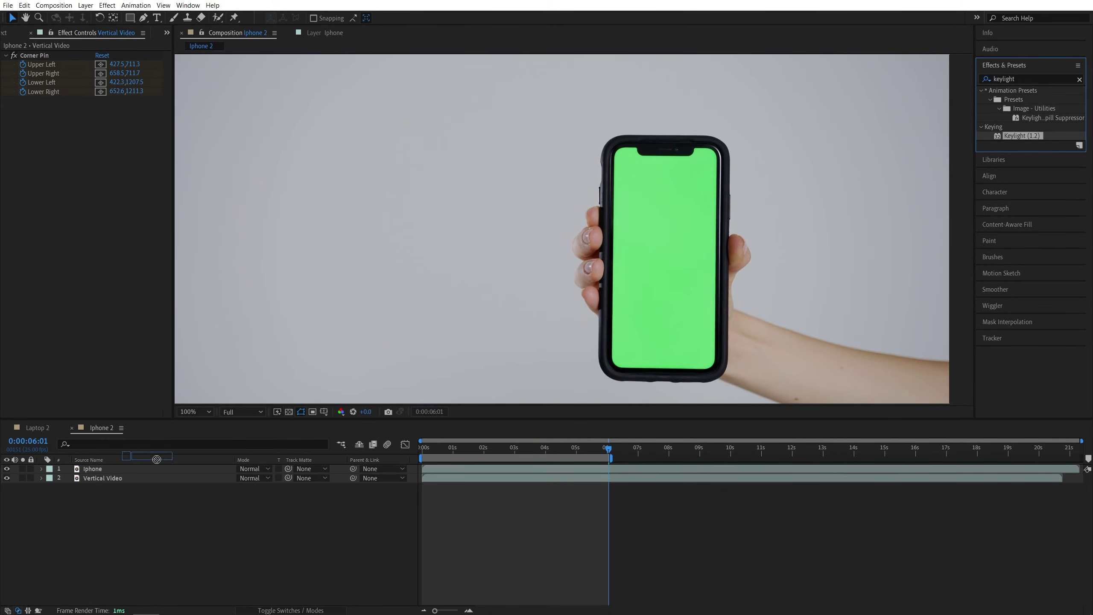
drag(1022, 135, 122, 468)
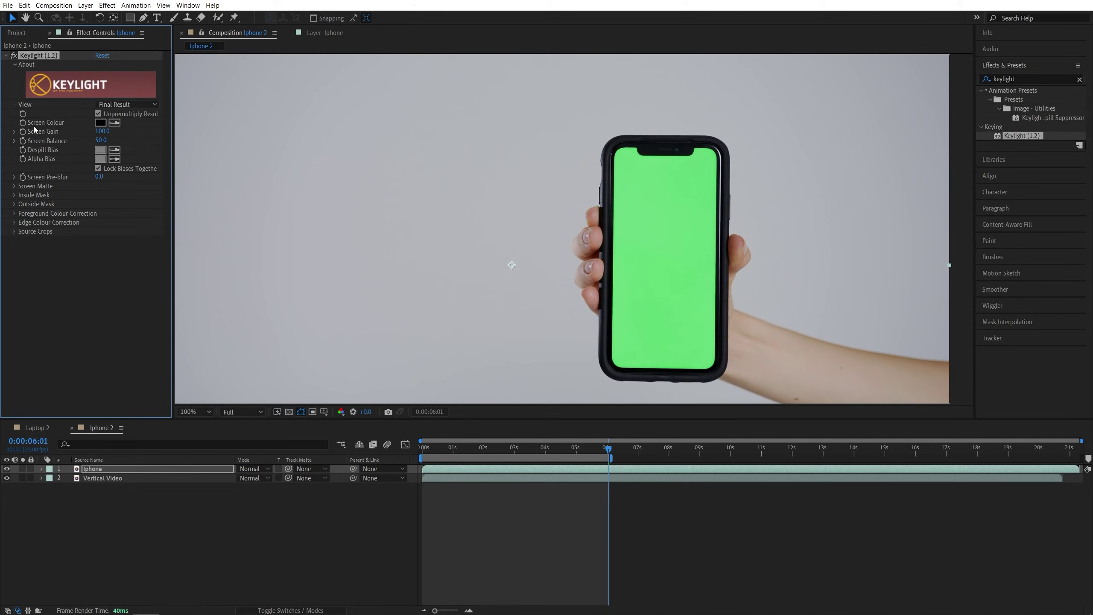
click(117, 123)
click(665, 252)
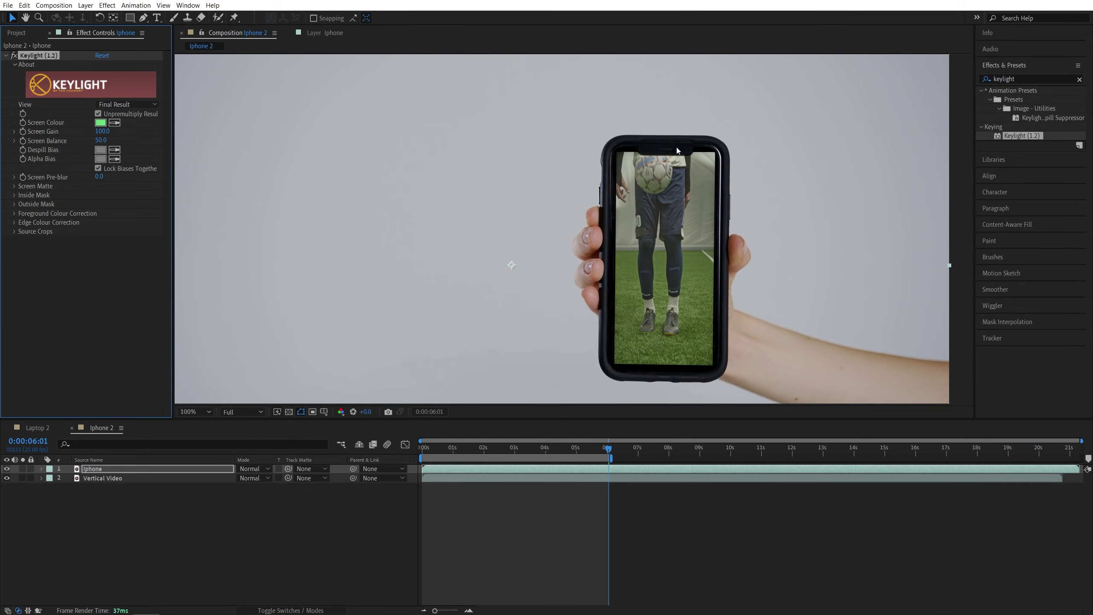
scroll(627, 154, up, 3)
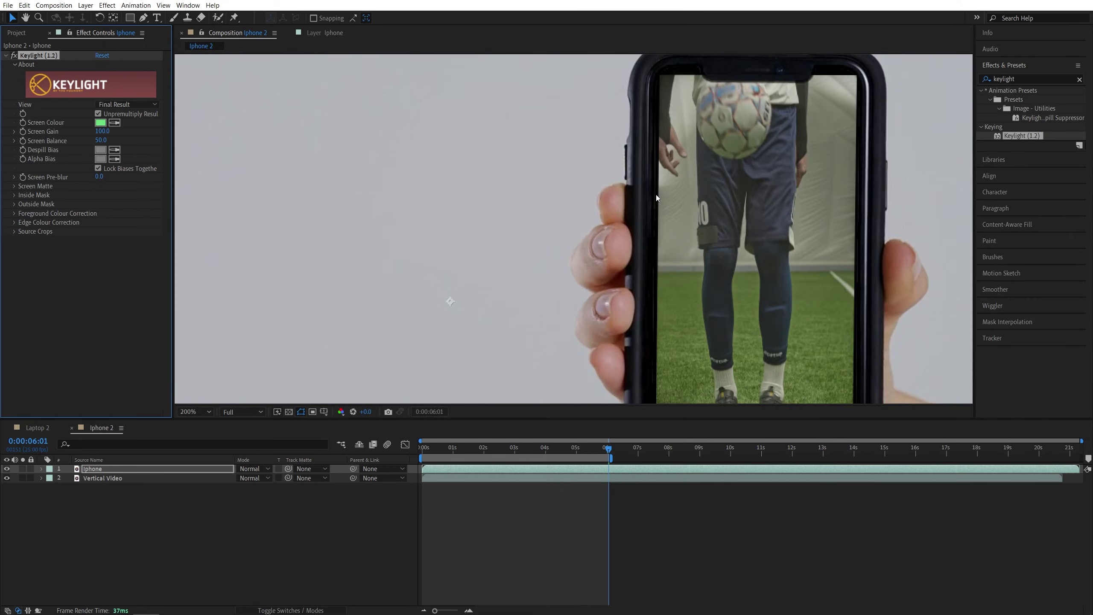
scroll(657, 195, down, 1)
scroll(619, 135, down, 2)
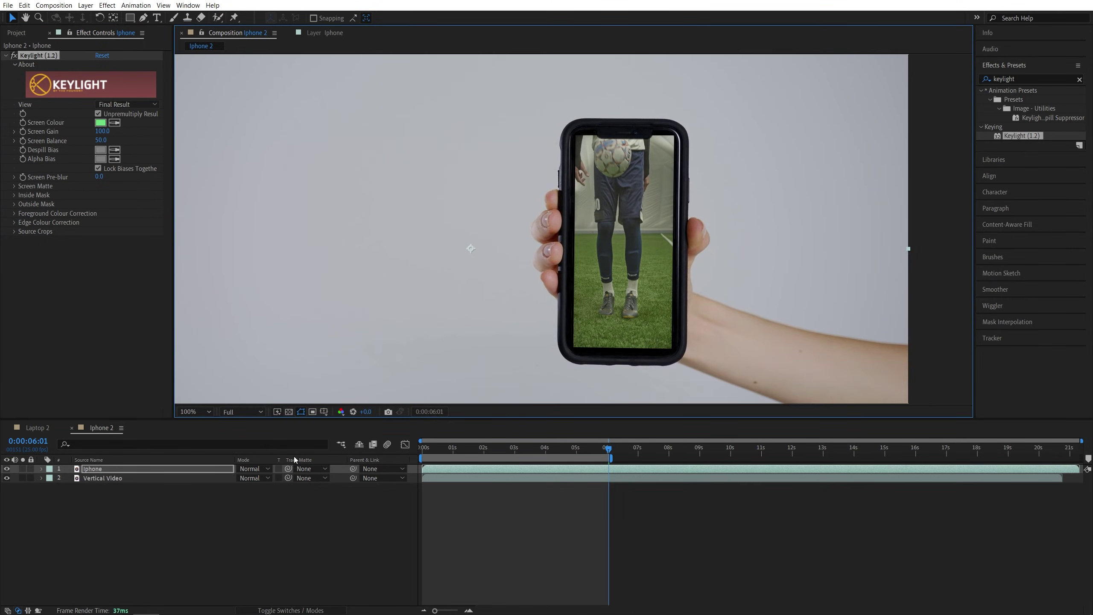
click(100, 479)
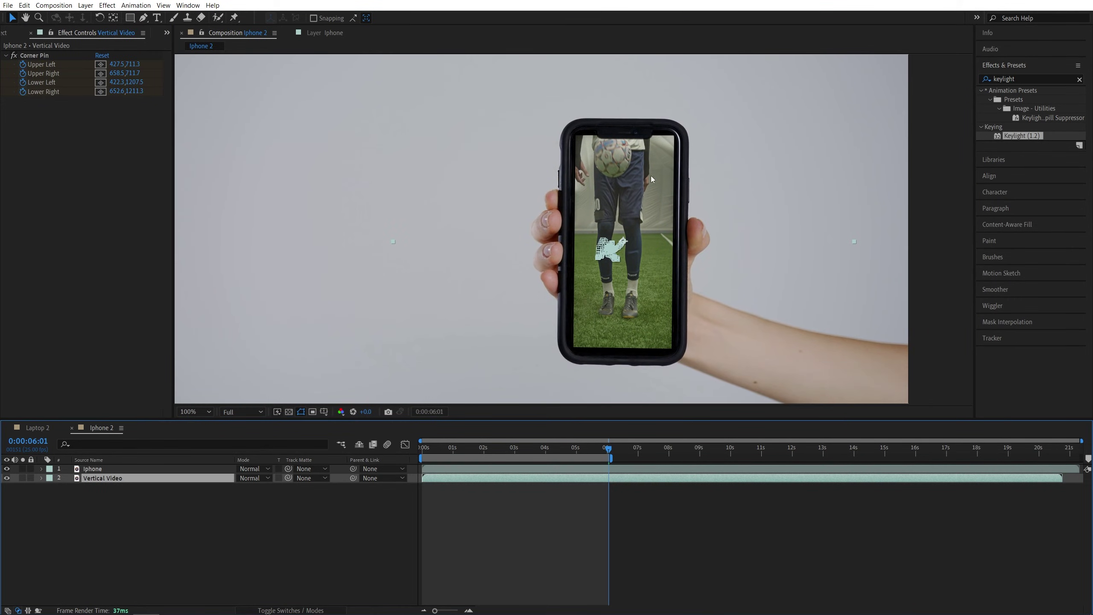
- Unlink Scale proportions and stretch Vertical Video to about 113% so it fills the phone screen
key(s)
click(243, 490)
mouse_move(270, 487)
mouse_down()
mouse_move(245, 489)
mouse_move(322, 490)
mouse_up()
click(305, 558)
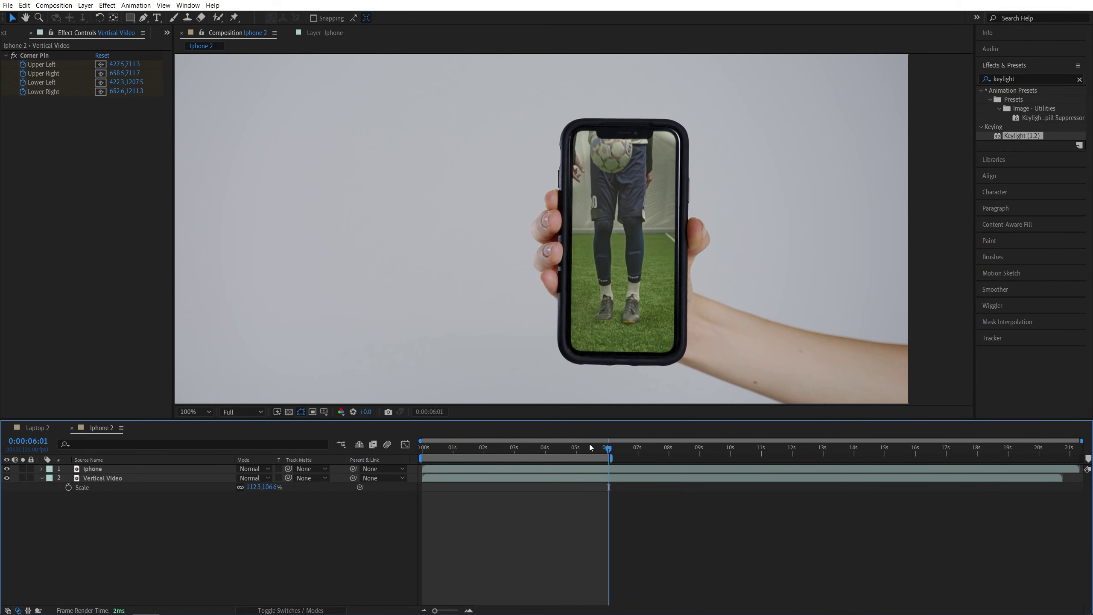
- Preview the phone composition from the first frame, checking the phone's top edge
mouse_move(589, 444)
mouse_down()
mouse_move(469, 458)
mouse_move(336, 538)
mouse_up()
key(space)
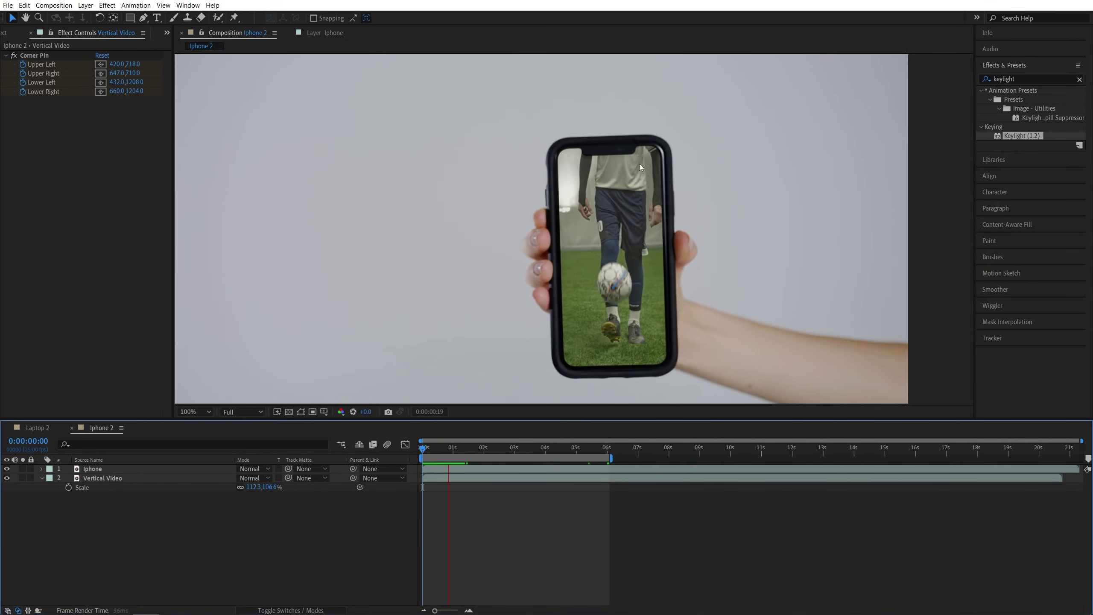
scroll(675, 116, up, 2)
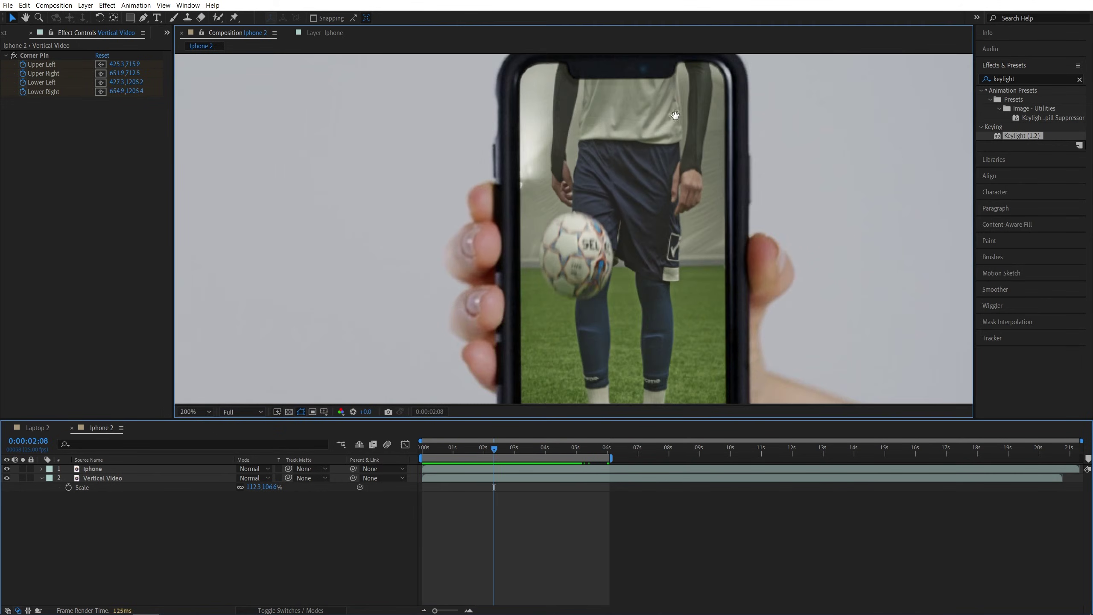
drag(676, 116, 606, 230)
scroll(668, 192, up, 2)
scroll(534, 219, down, 3)
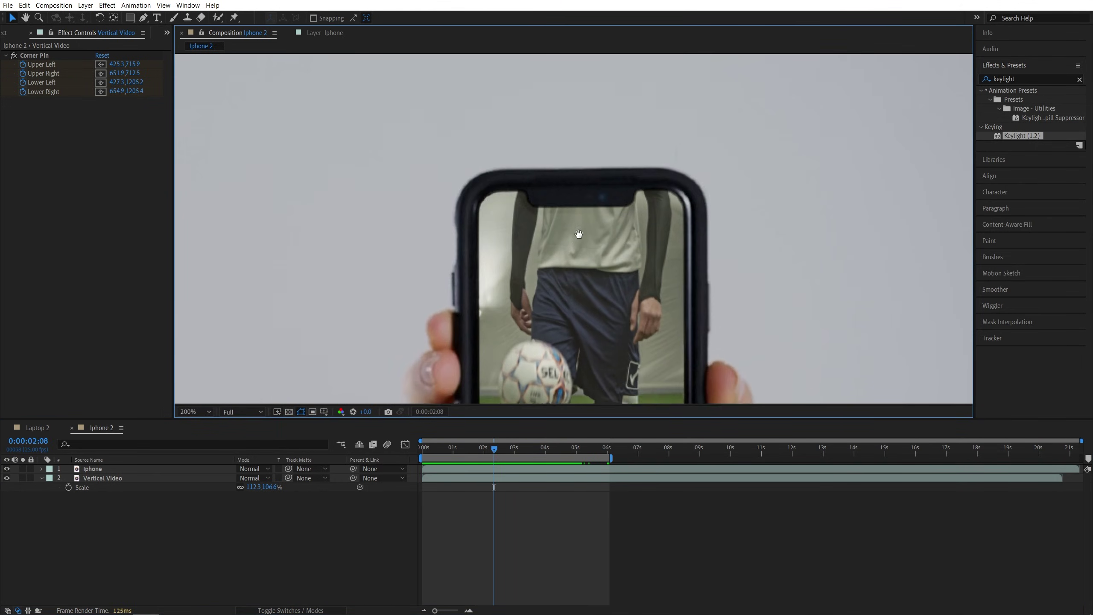
scroll(602, 216, down, 2)
drag(436, 447, 417, 451)
key(space)
click(417, 451)
key(space)
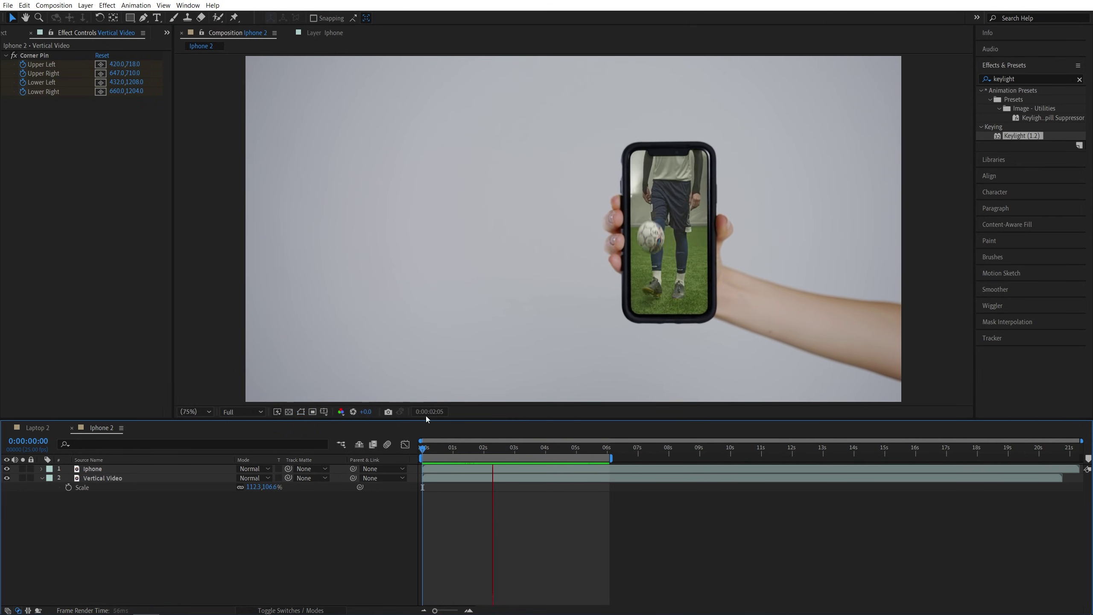
- Switch to the Laptop 2 composition and play its preview
click(37, 427)
key(space)
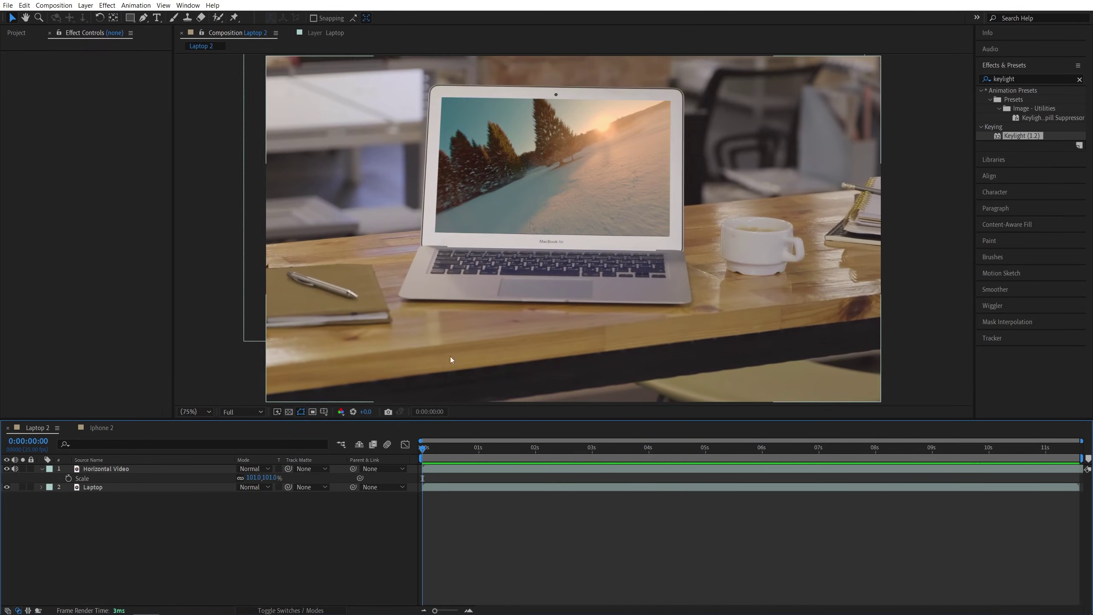